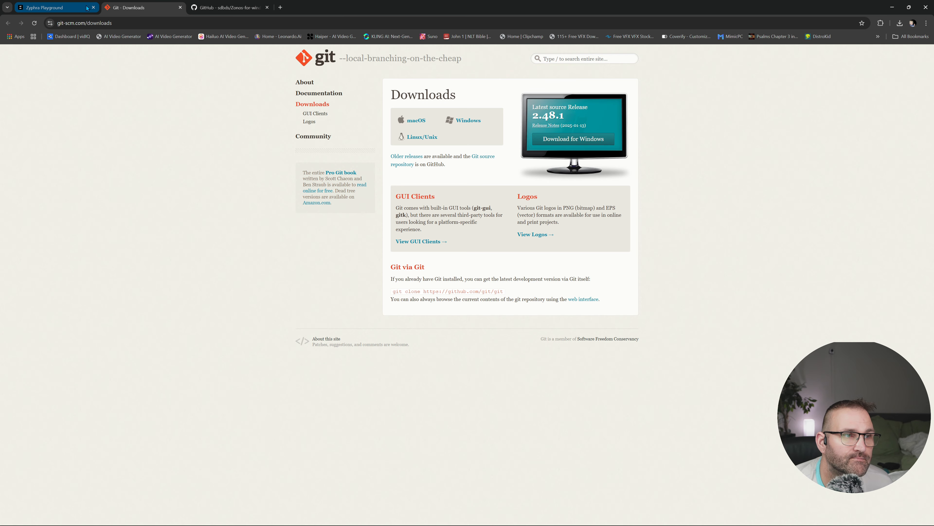
# Close the unneeded browser tabs and examine the Zonos-for-windows README, covering its usage, features and Windows Installation requirements
pyautogui.click(94, 8)
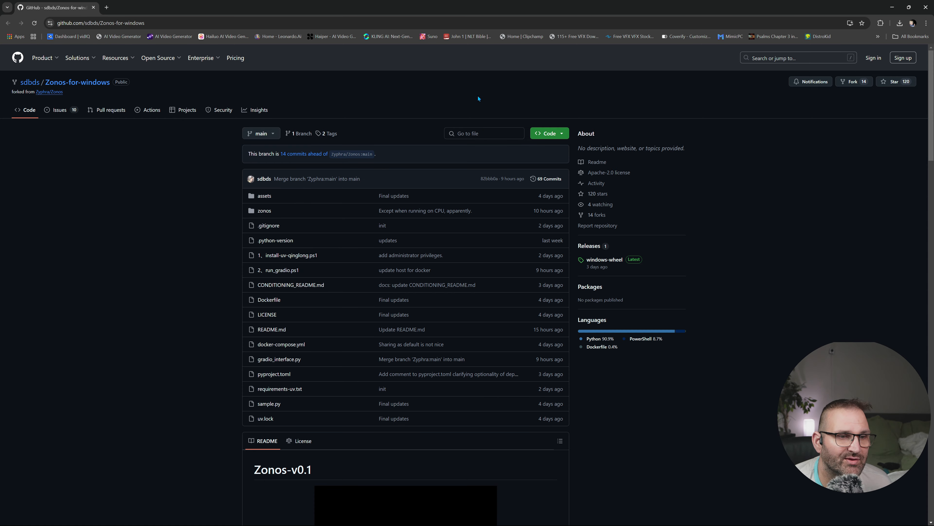
pyautogui.moveTo(42, 58)
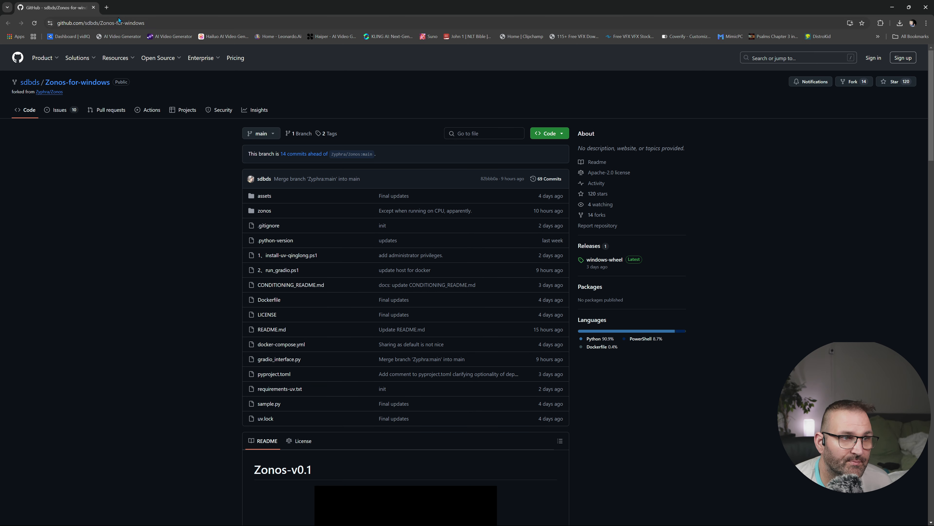
pyautogui.scroll(-3, 362, 205)
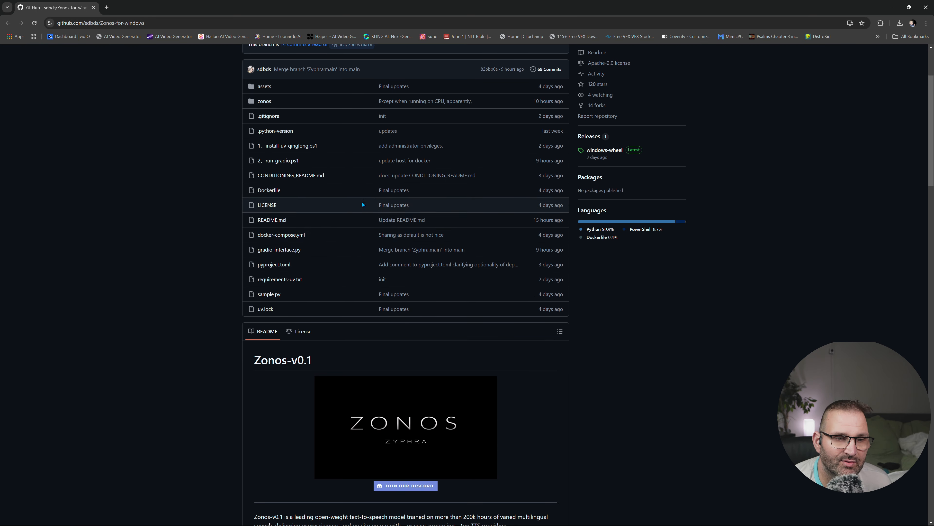
pyautogui.scroll(-5, 362, 204)
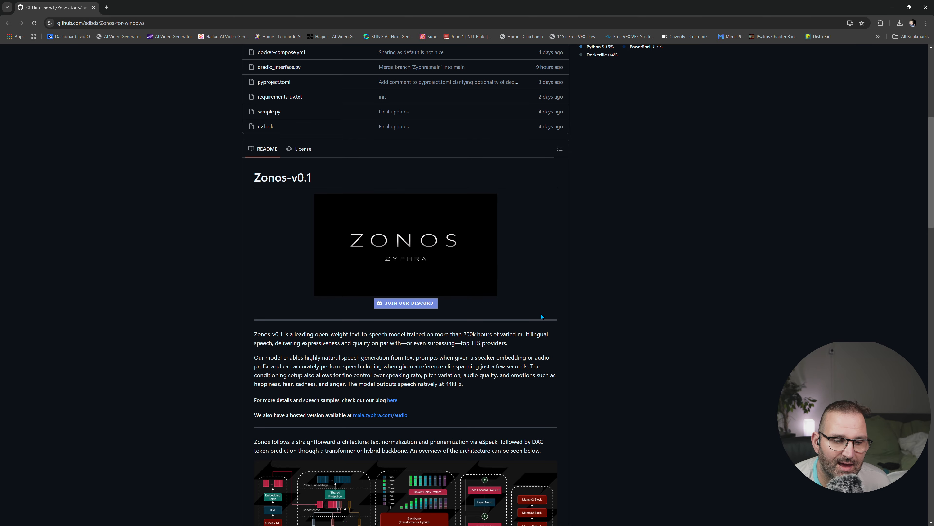
pyautogui.scroll(-12, 537, 309)
pyautogui.scroll(20, 523, 306)
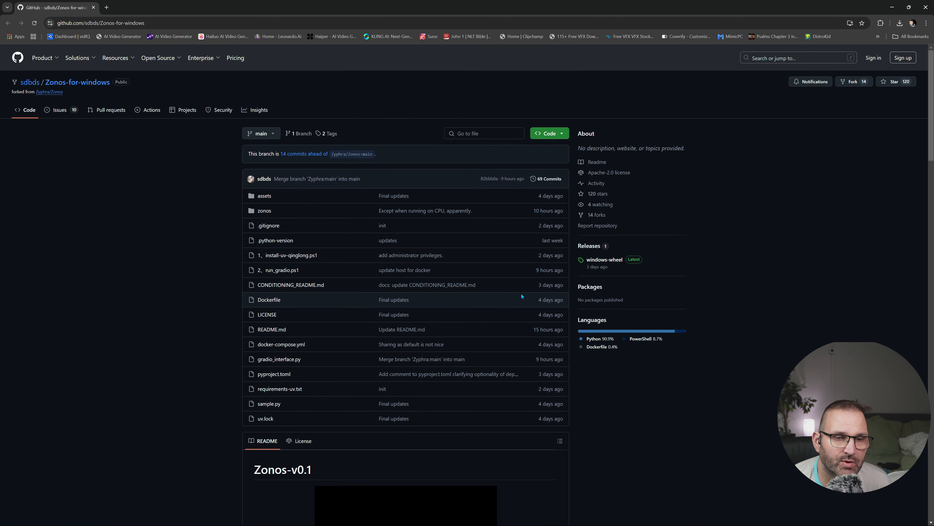
pyautogui.scroll(-10, 510, 265)
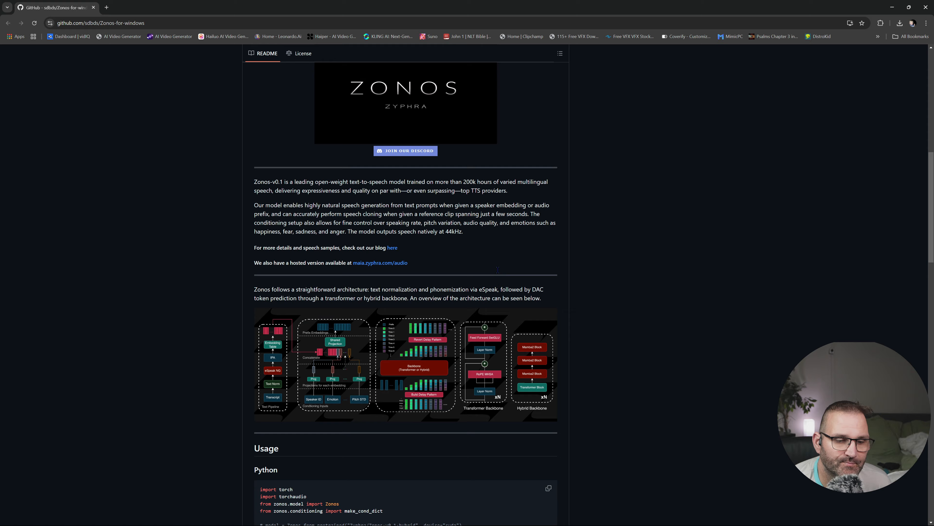
pyautogui.scroll(-15, 498, 269)
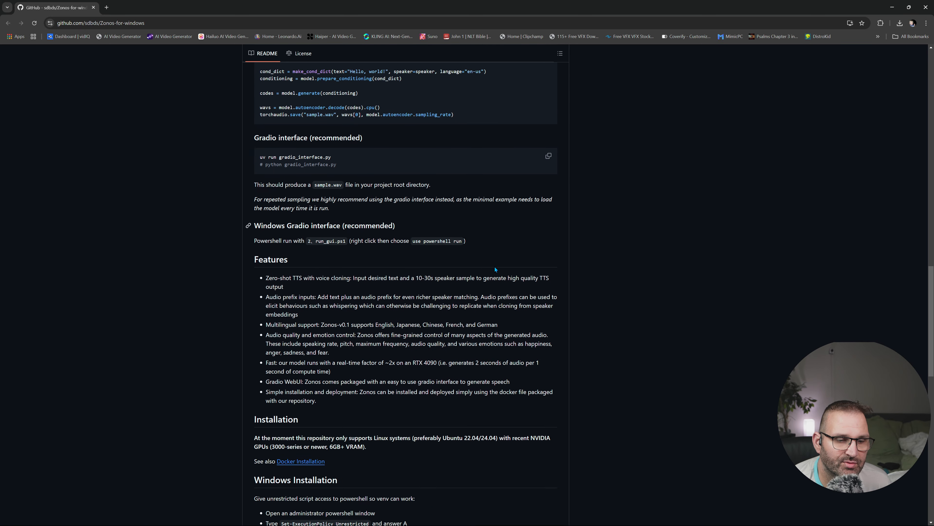
pyautogui.scroll(-3, 495, 269)
pyautogui.scroll(-1, 448, 315)
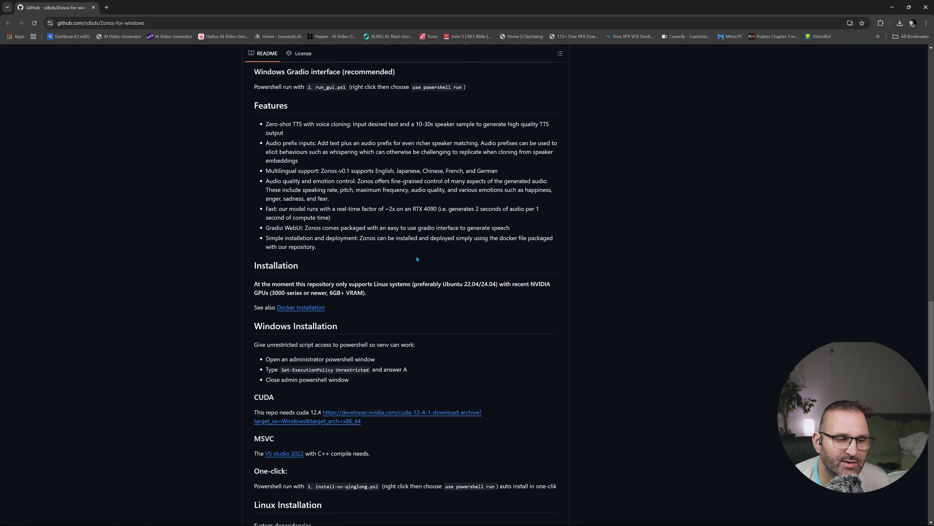
pyautogui.scroll(6, 342, 292)
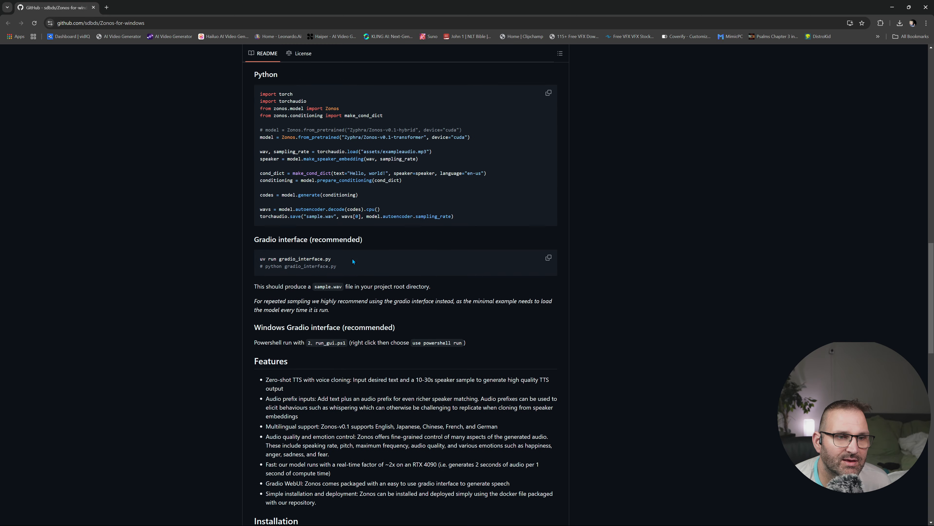
pyautogui.scroll(-6, 392, 307)
pyautogui.scroll(-4, 389, 255)
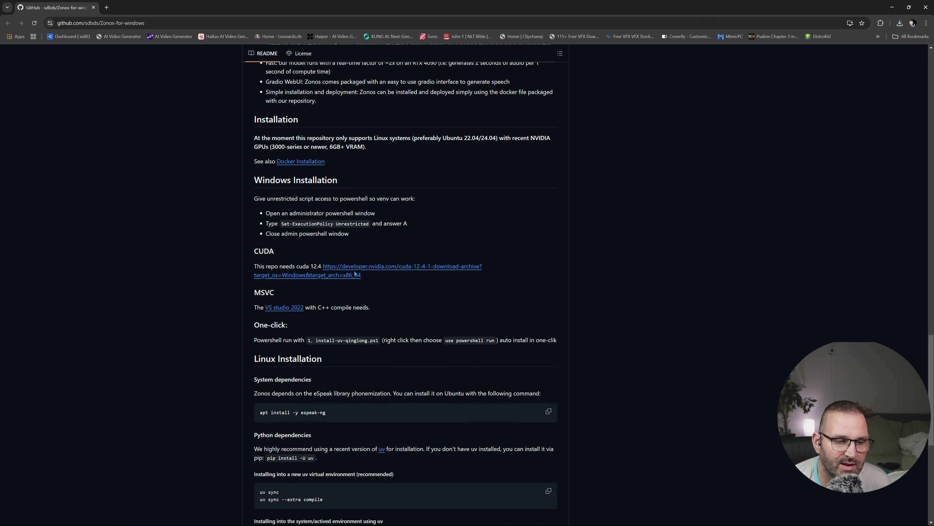
pyautogui.scroll(2, 408, 249)
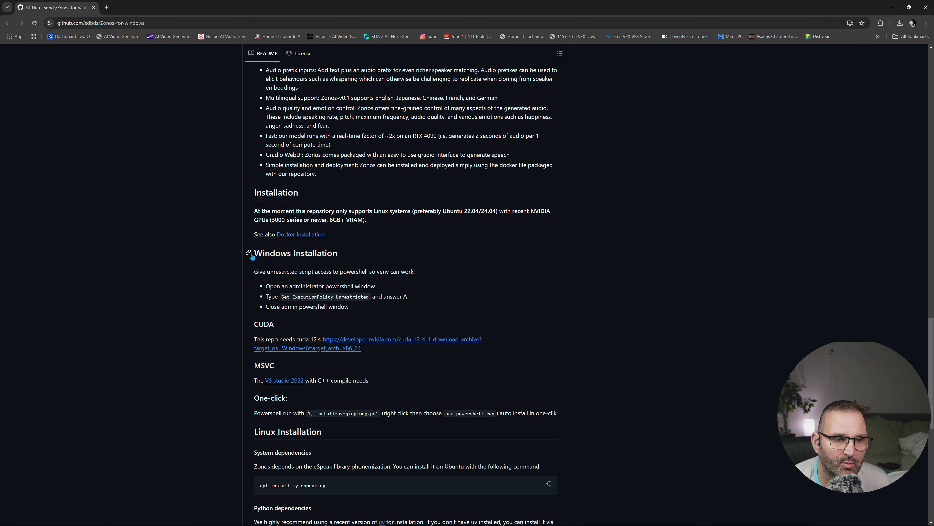
pyautogui.moveTo(253, 253); pyautogui.dragTo(327, 254)
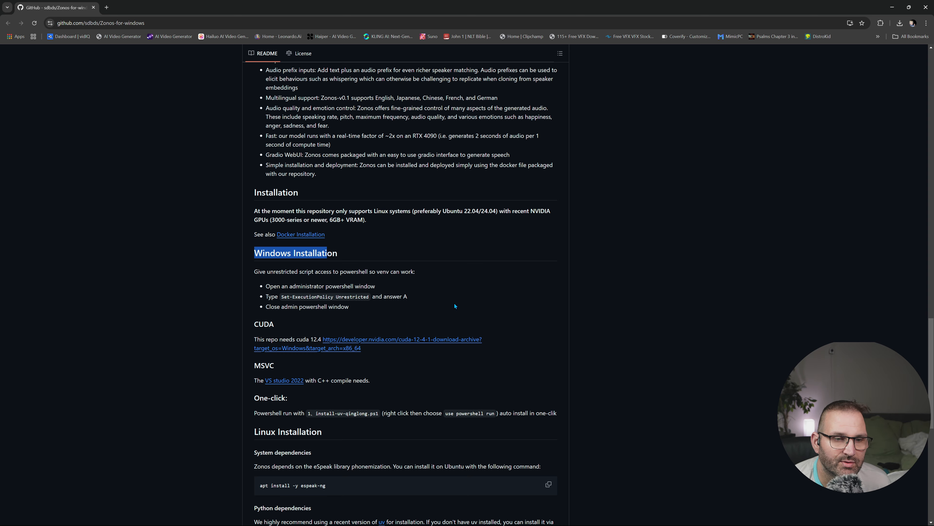
# Show the repository's HTTPS clone address and open a command prompt at the root of the D: drive
pyautogui.scroll(20, 455, 306)
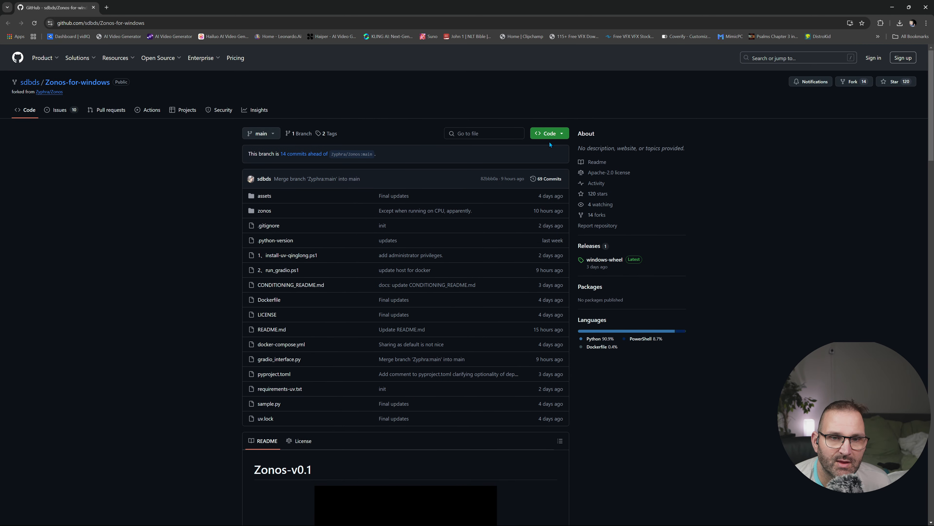
pyautogui.click(562, 135)
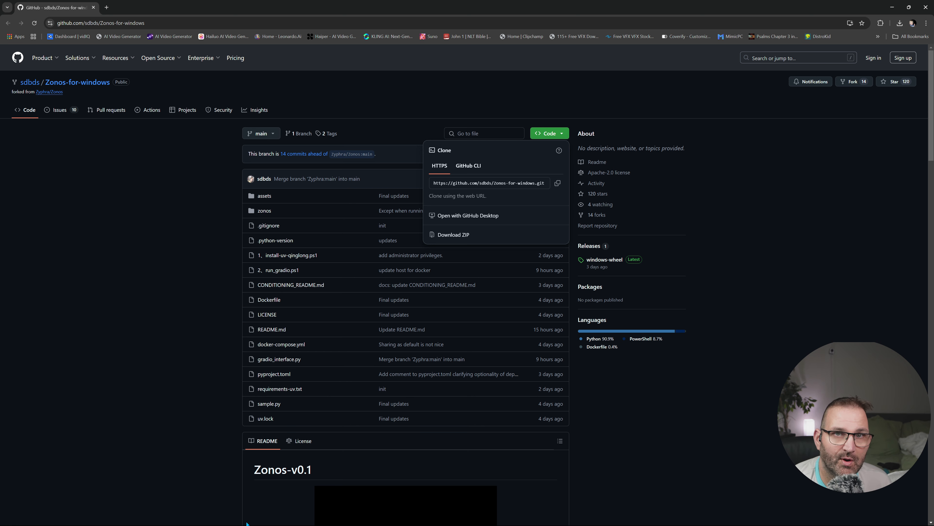
pyautogui.moveTo(219, 521)
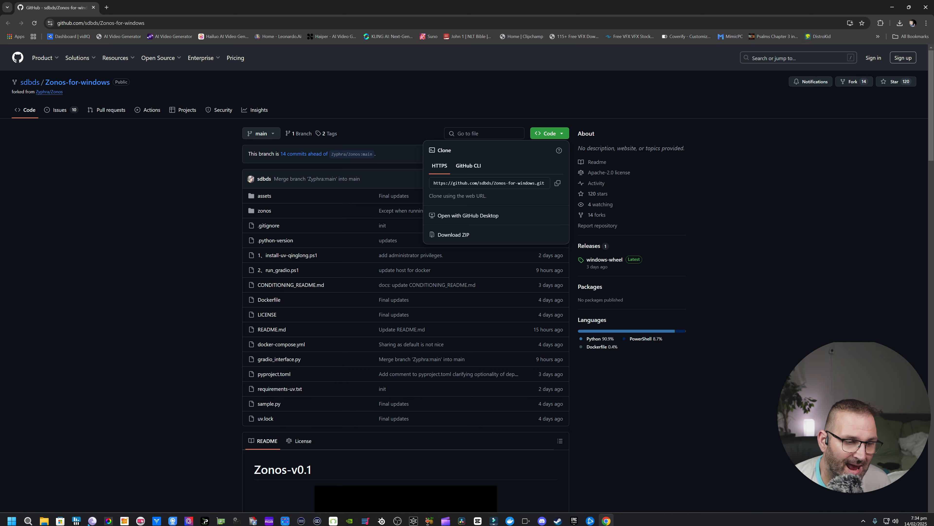
pyautogui.click(44, 520)
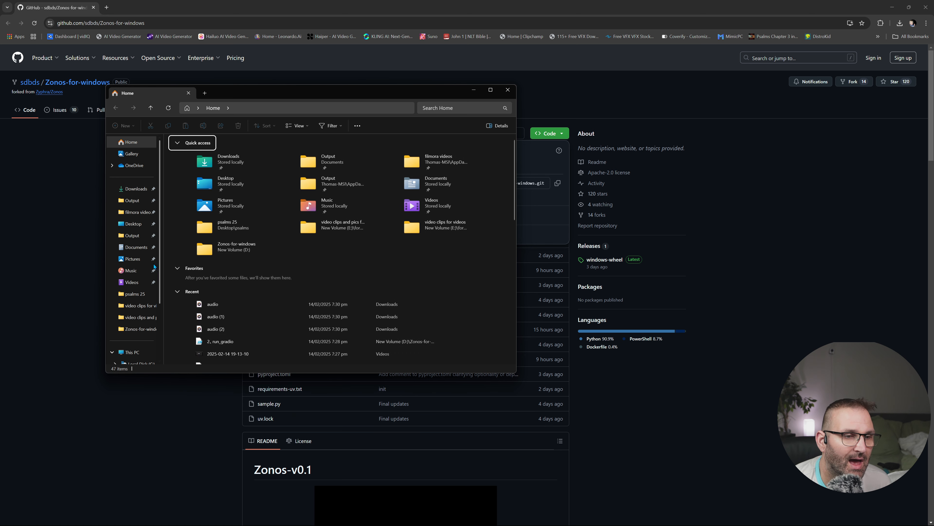
pyautogui.click(133, 351)
pyautogui.doubleClick(294, 155)
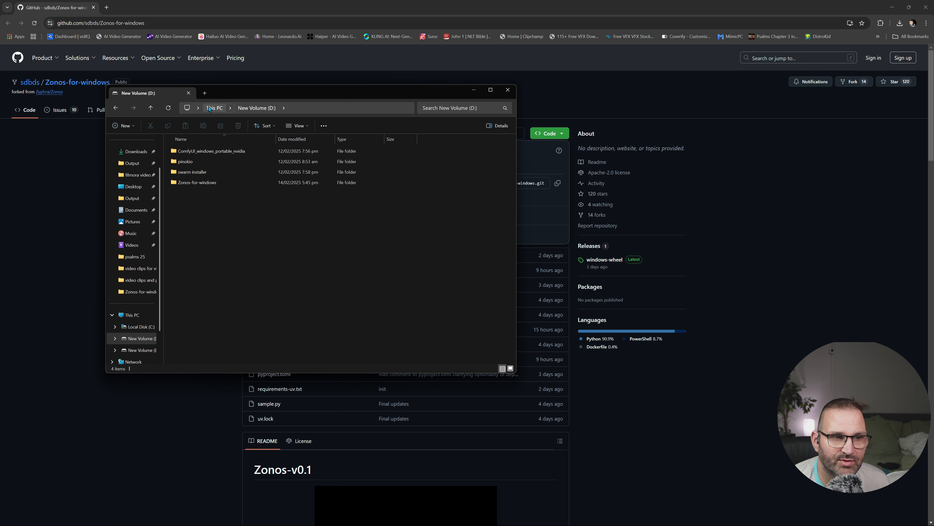
pyautogui.click(313, 112)
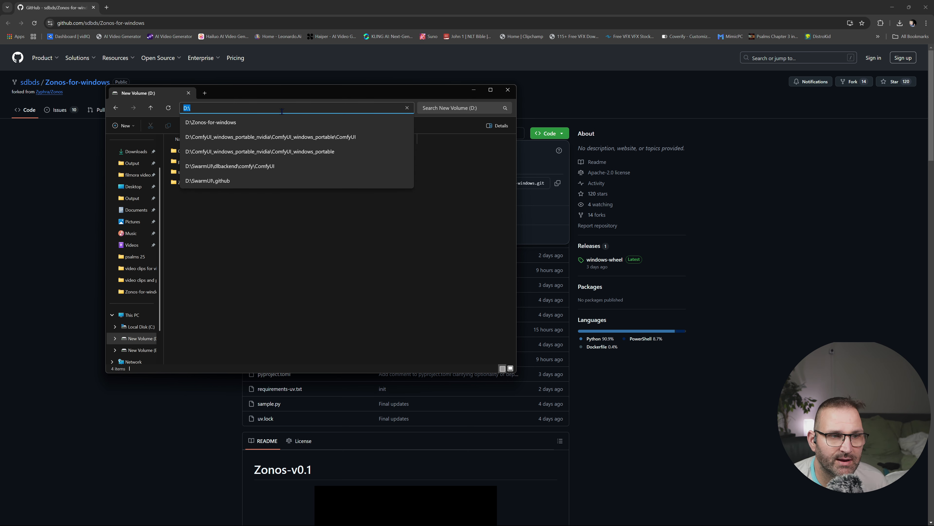
pyautogui.write('cmd')
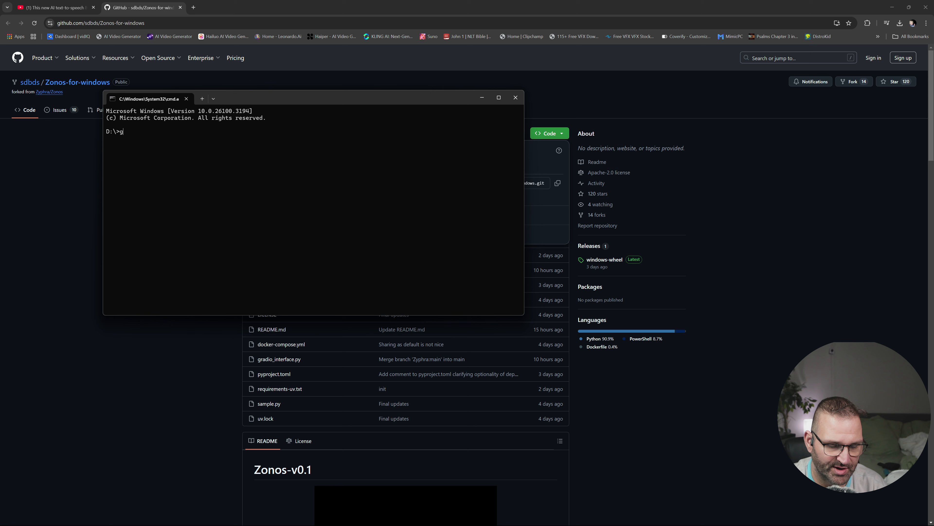
pyautogui.write('git')
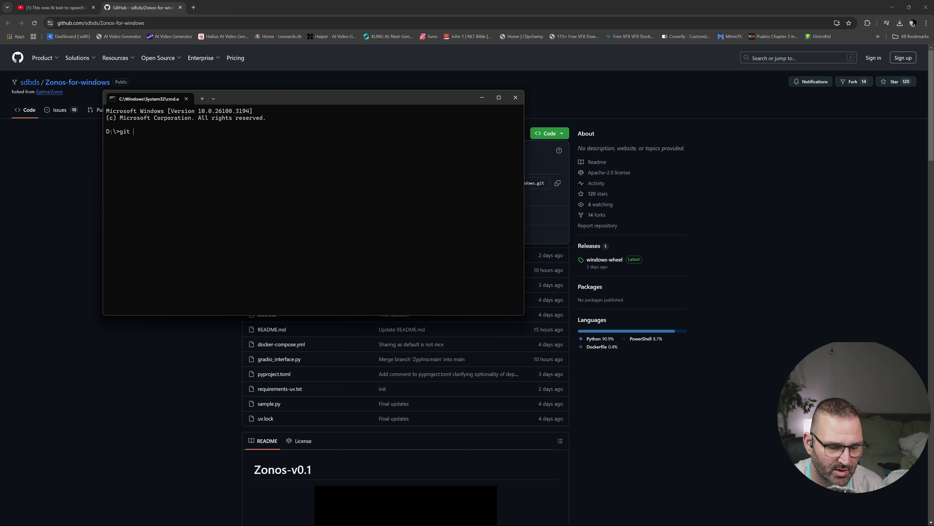
pyautogui.write(' clone')
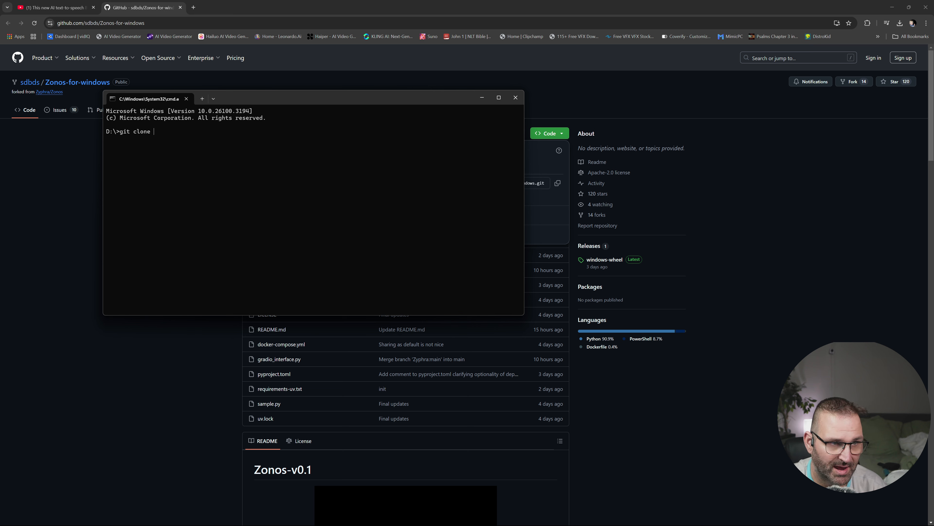
pyautogui.write('https://github.com/sdbds/Zonos-for-windows.git')
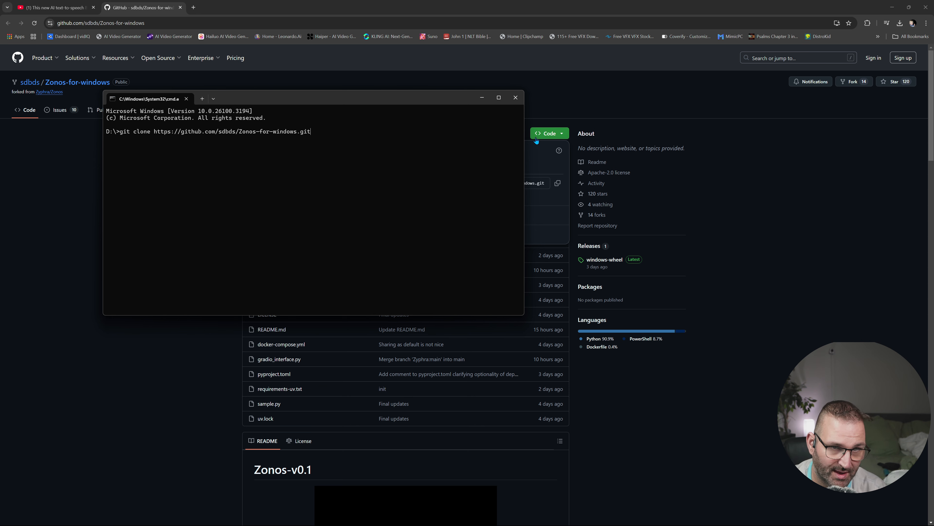
pyautogui.press('Return')
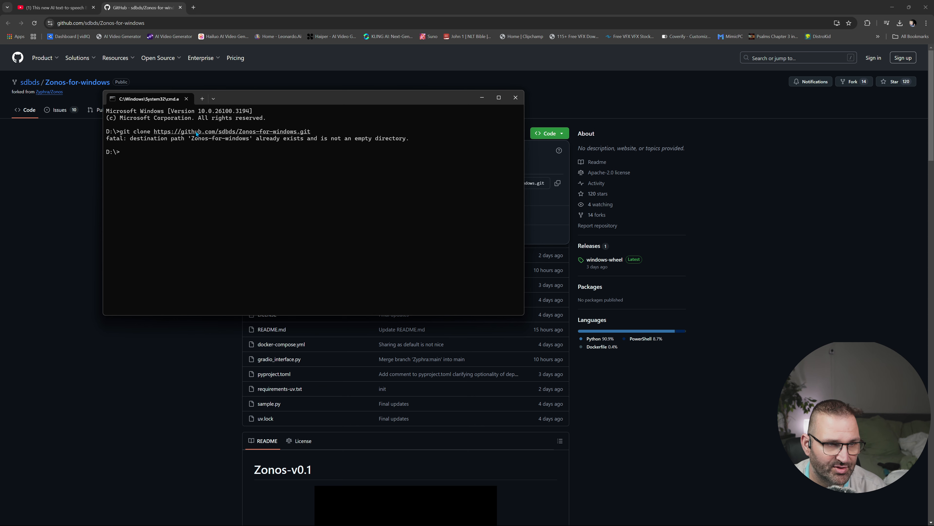
pyautogui.click(516, 101)
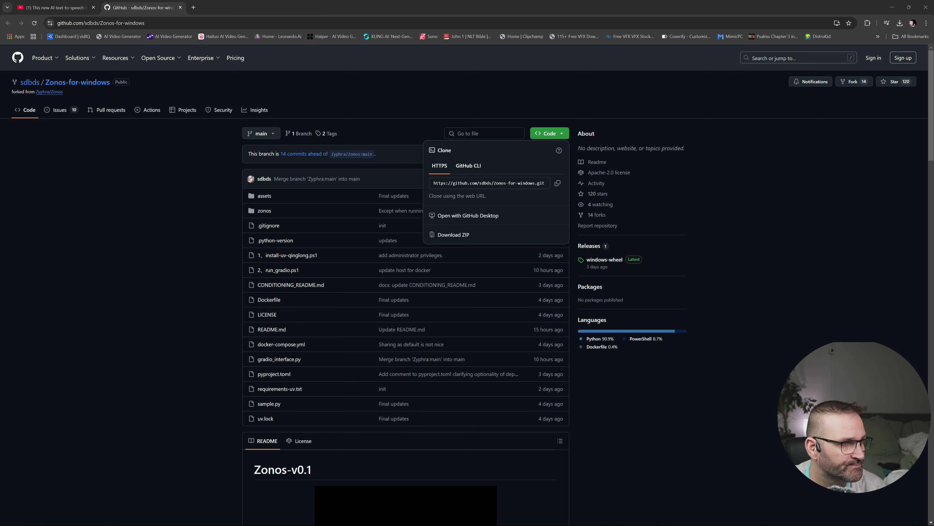
# Open the Zonos-for-windows folder on the D: drive and view the actions available for the install-uv-qinglong script
pyautogui.moveTo(390, 525); pyautogui.dragTo(462, 154)
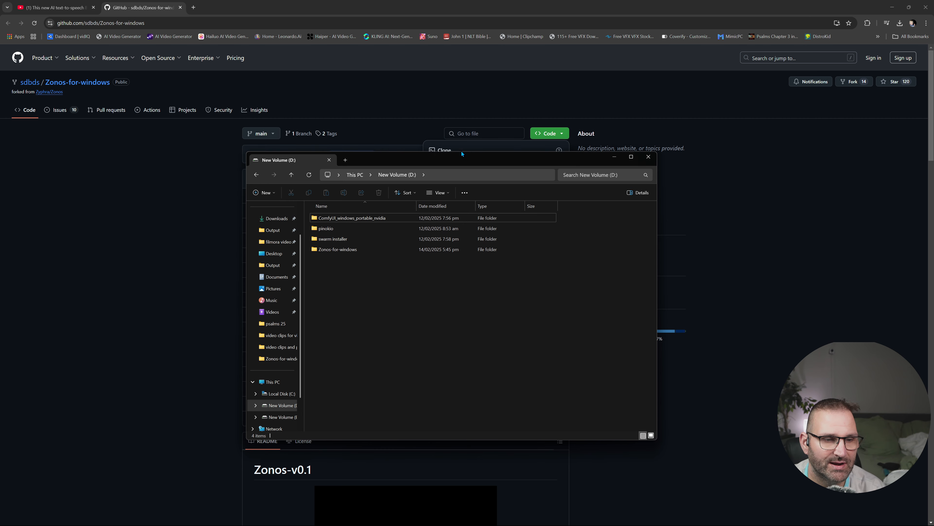
pyautogui.doubleClick(339, 252)
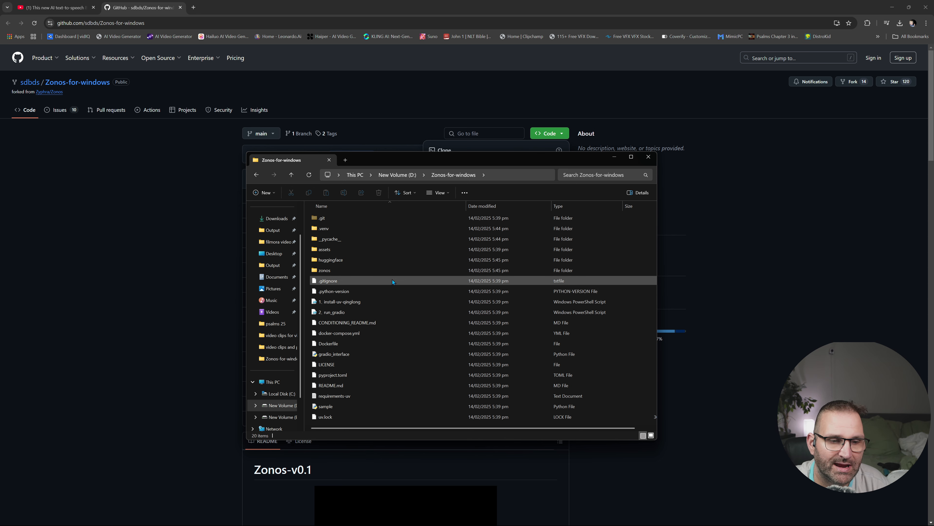
pyautogui.click(339, 302)
pyautogui.rightClick(339, 303)
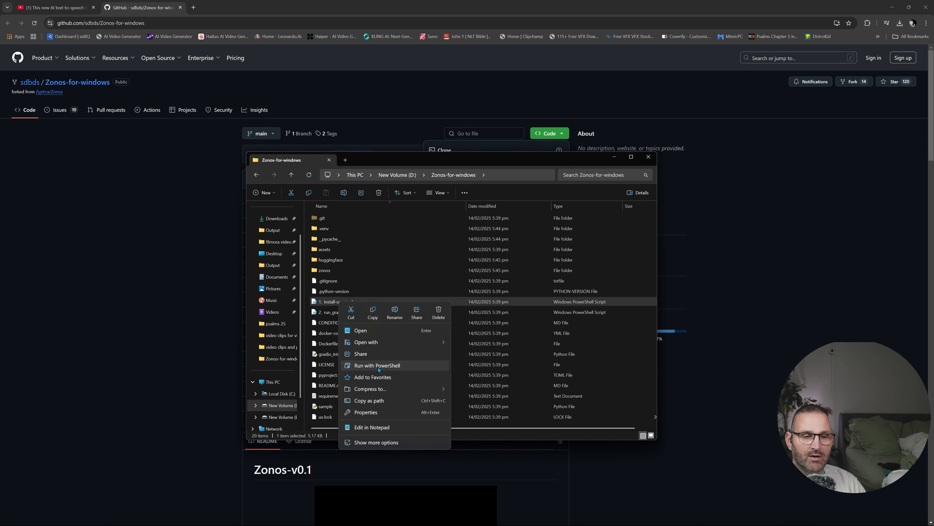
pyautogui.click(382, 158)
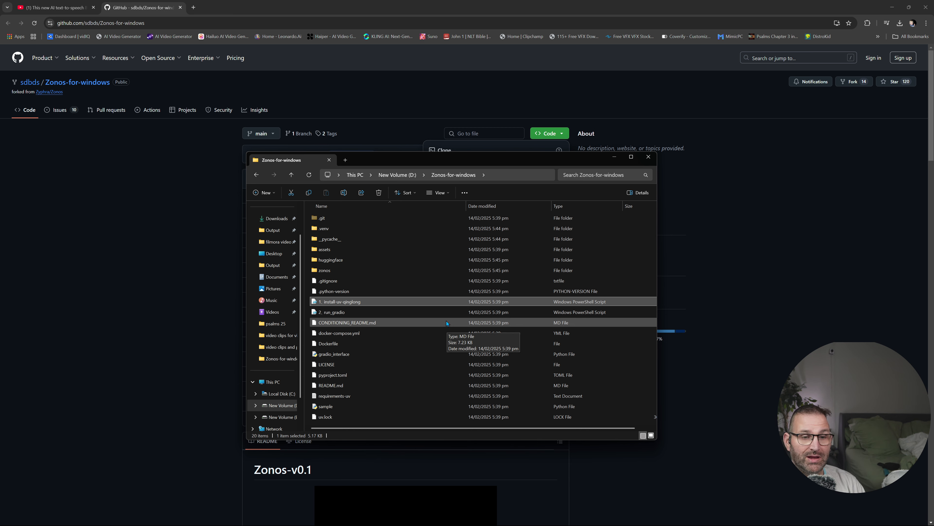
# Open the run_gradio script in Notepad to view its contents, and close the editor
pyautogui.click(333, 314)
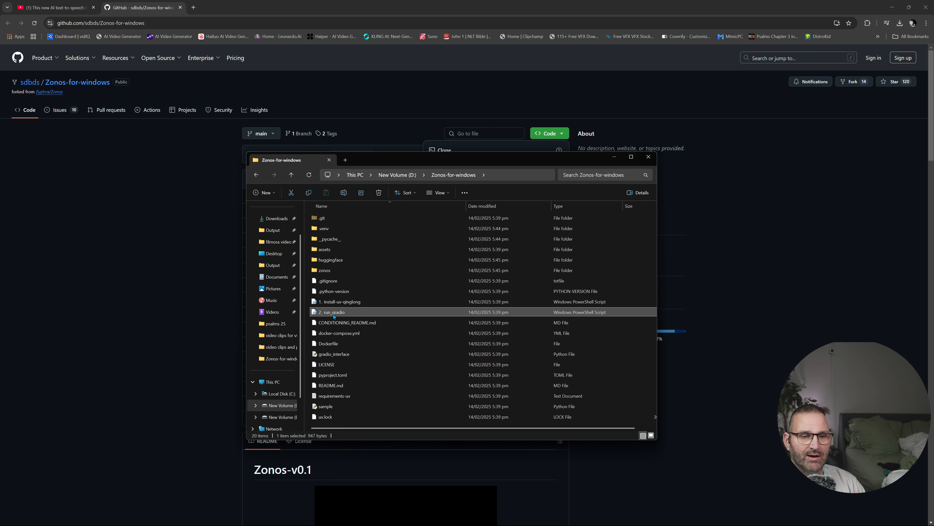
pyautogui.rightClick(333, 314)
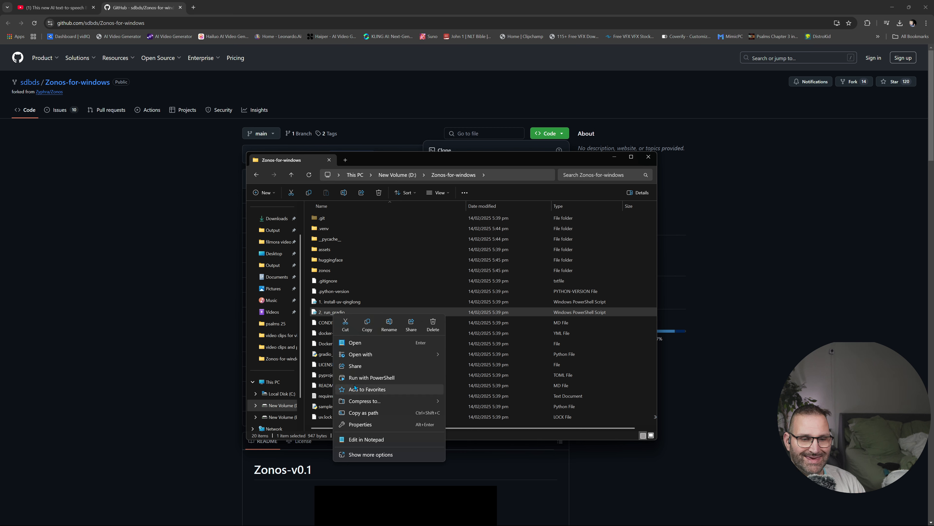
pyautogui.click(370, 378)
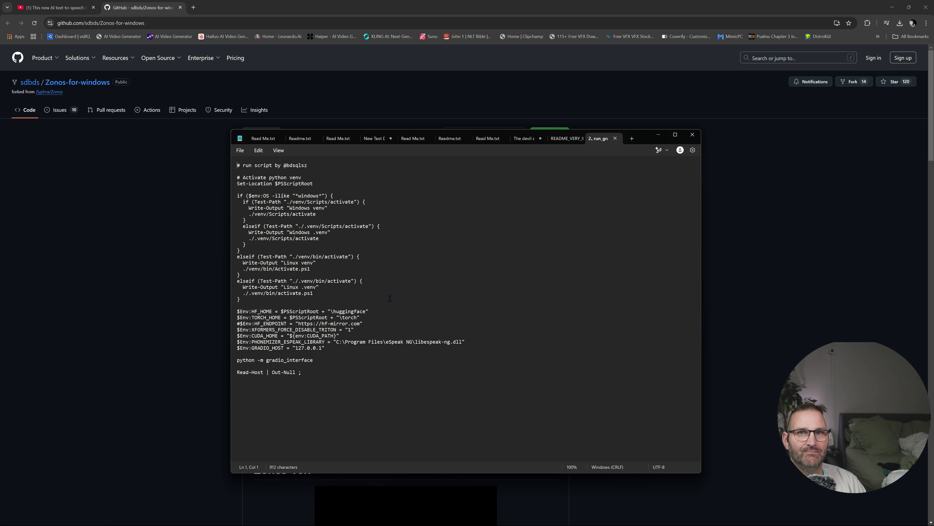
pyautogui.click(698, 137)
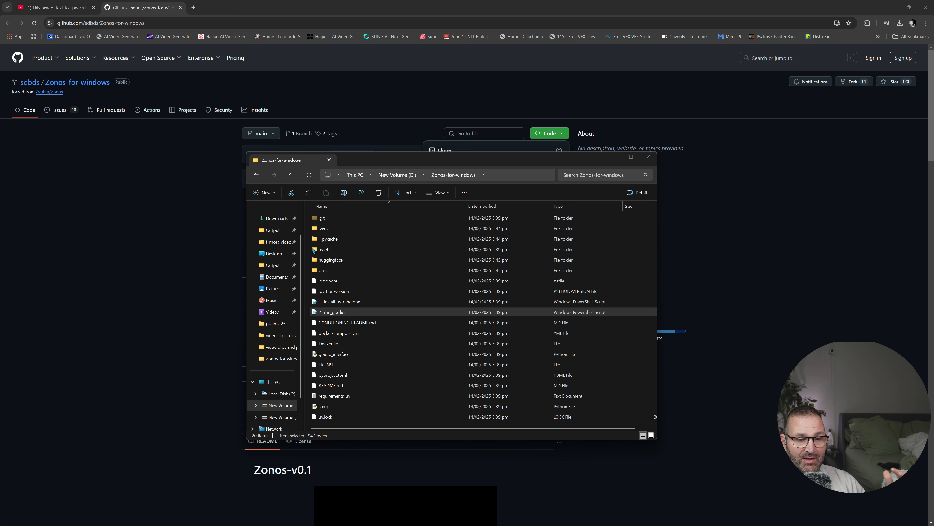
# Run the run_gradio script with PowerShell and close the Zonos-for-windows folder window
pyautogui.rightClick(338, 313)
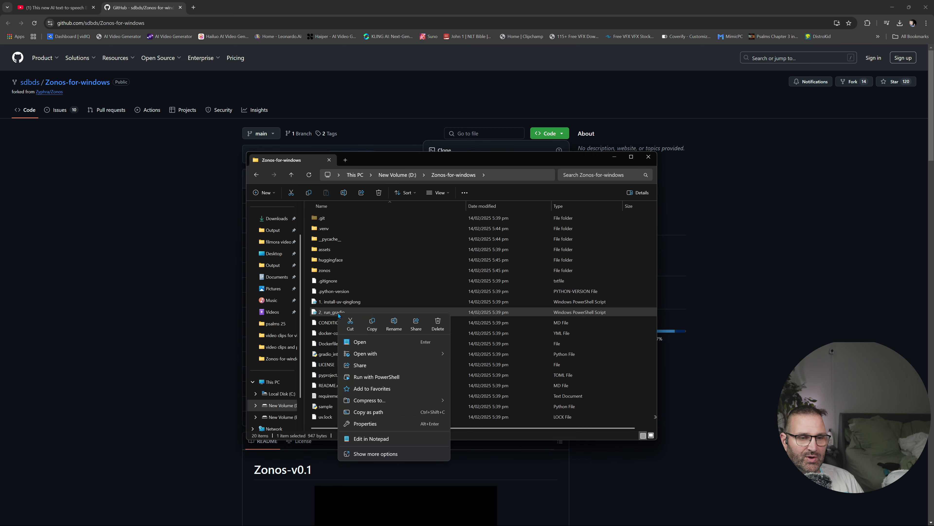
pyautogui.click(376, 376)
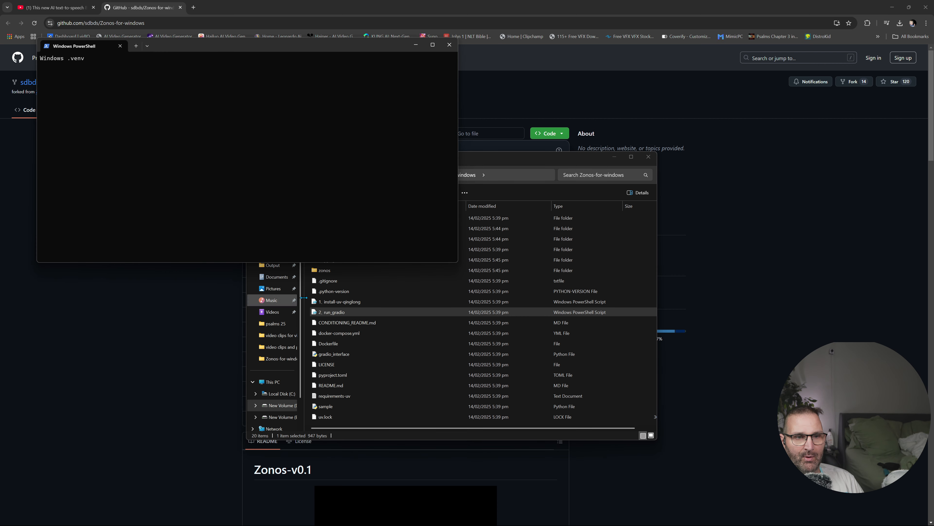
pyautogui.click(649, 156)
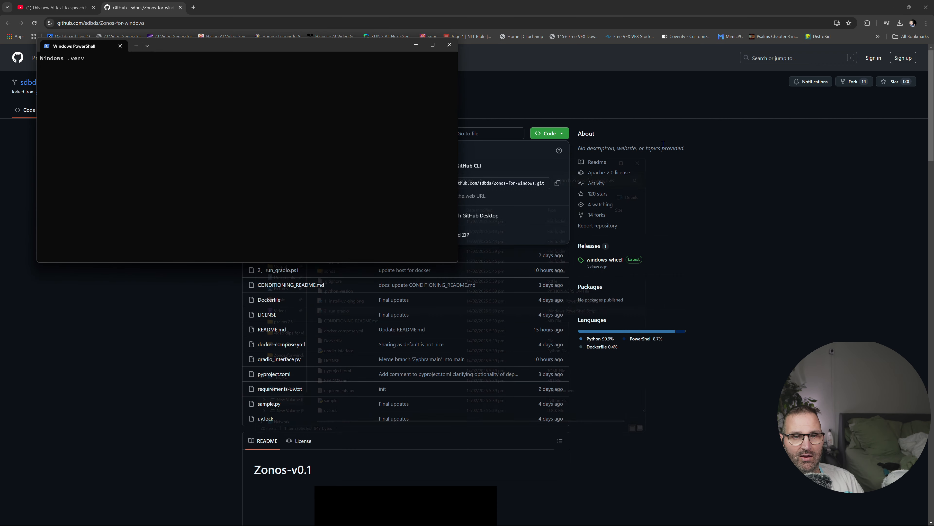
# Close the GitHub browser window and move the PowerShell window toward the middle of the desktop
pyautogui.click(926, 7)
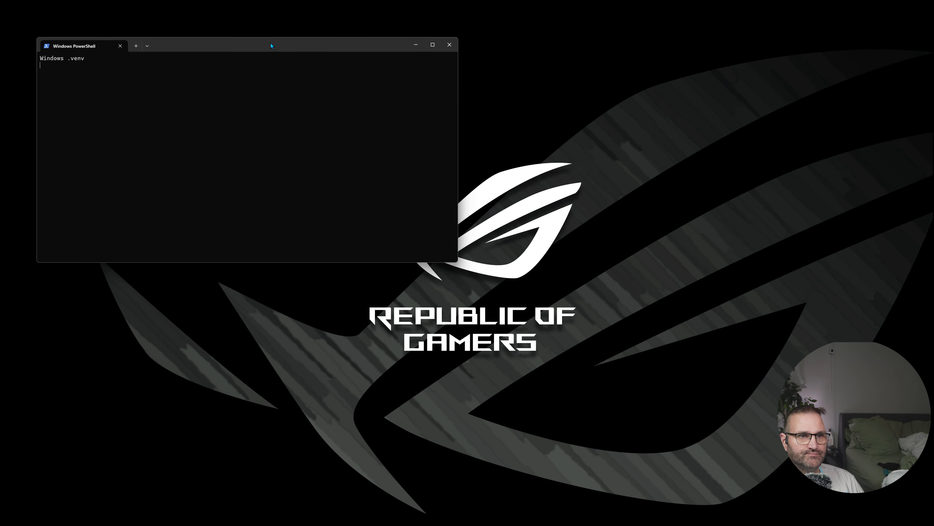
pyautogui.moveTo(272, 46); pyautogui.dragTo(482, 138)
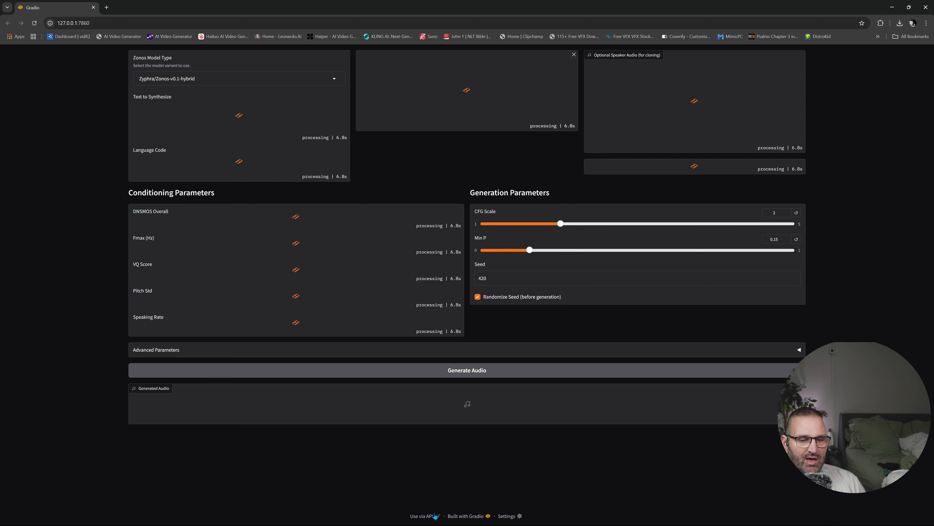
# Check the PowerShell output for the loading status of the Zonos-v0.1-hybrid model, minimize the window, and dismiss the file chooser
pyautogui.moveTo(428, 524)
pyautogui.click(640, 520)
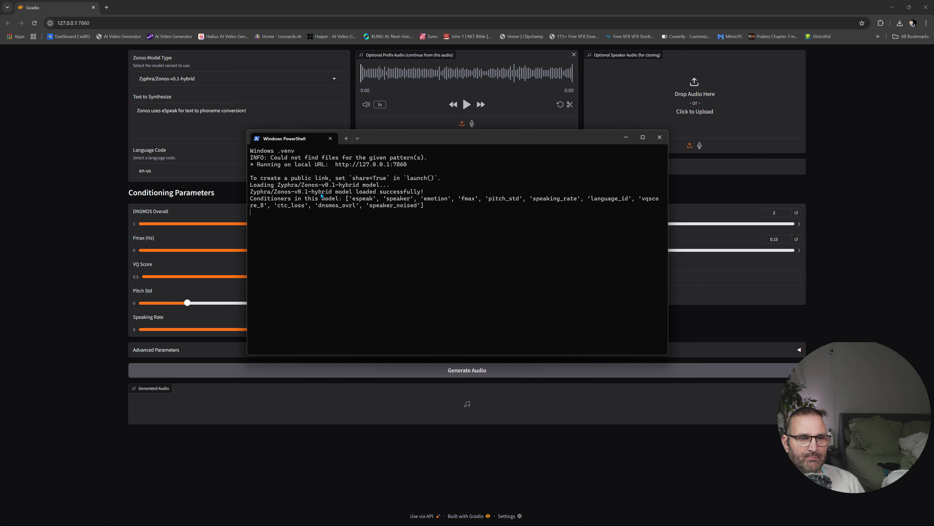
pyautogui.moveTo(321, 195); pyautogui.dragTo(425, 192)
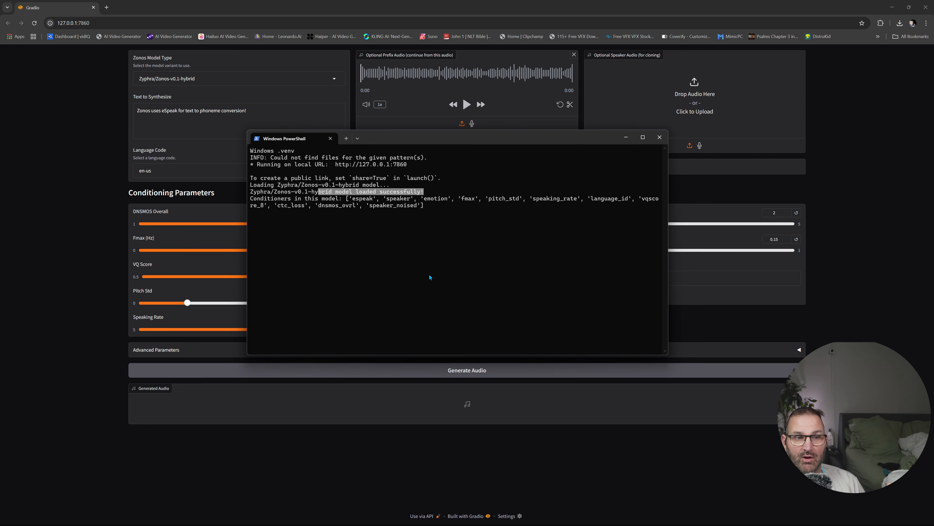
pyautogui.click(627, 137)
pyautogui.click(626, 137)
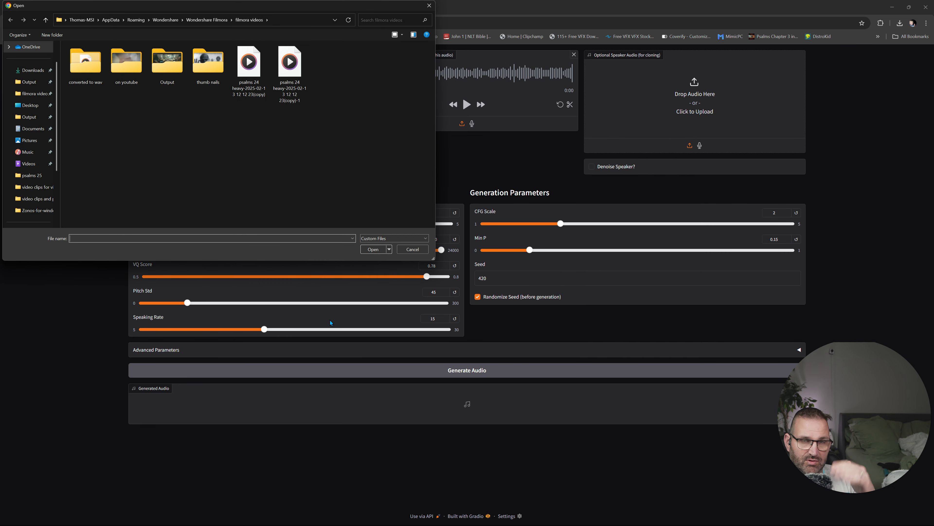
pyautogui.click(429, 5)
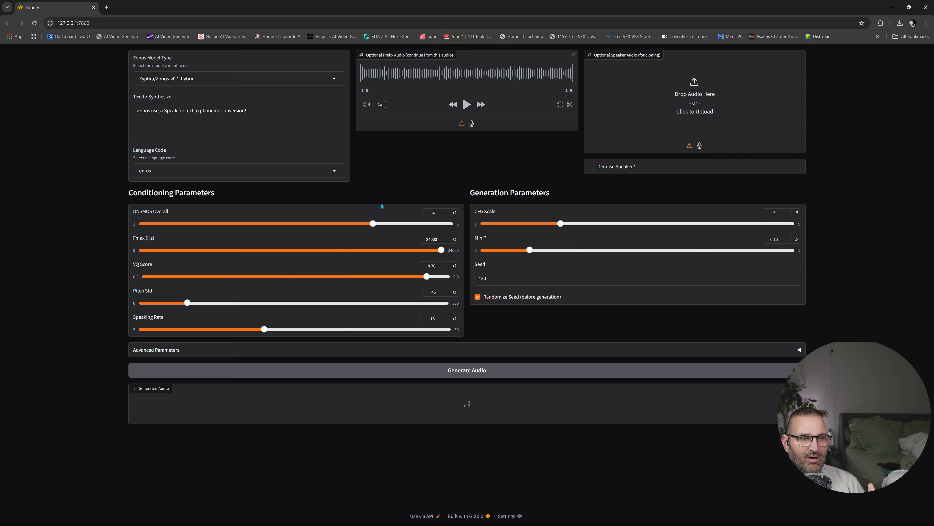
# Switch the Zonos model type to Zyphra/Zonos-v0.1-transformer and check its loading status in the PowerShell window
pyautogui.click(224, 78)
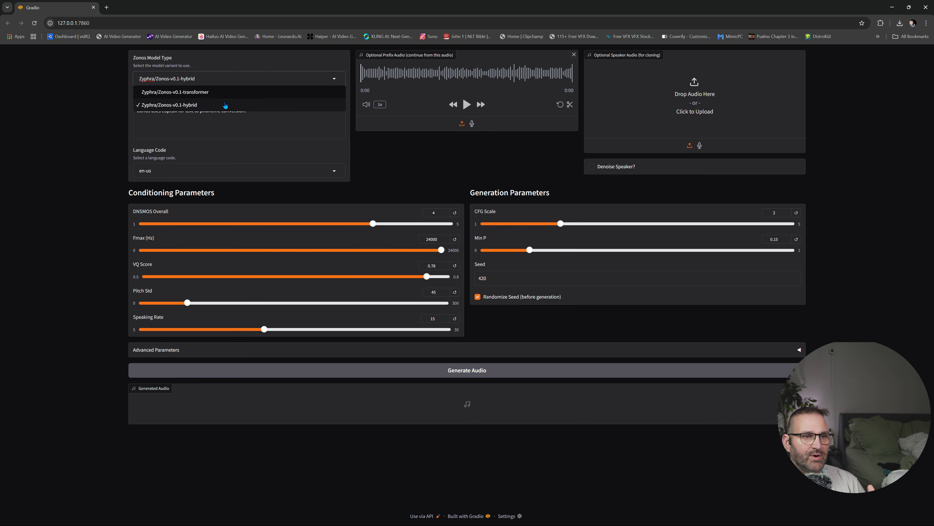
pyautogui.click(223, 93)
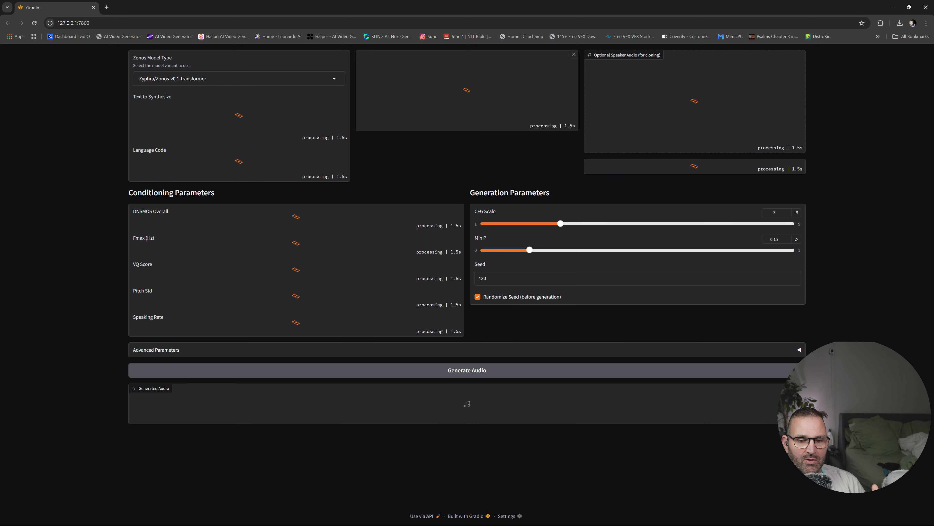
pyautogui.click(641, 519)
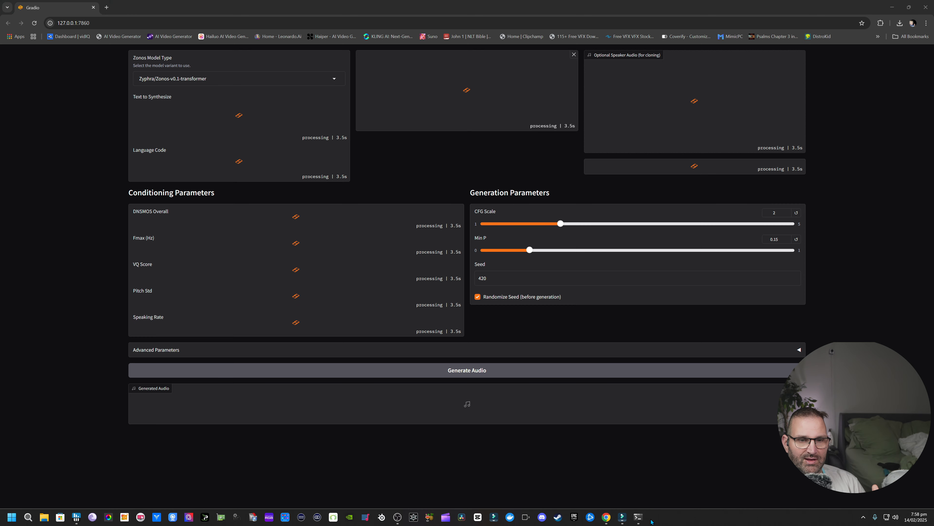
pyautogui.click(639, 517)
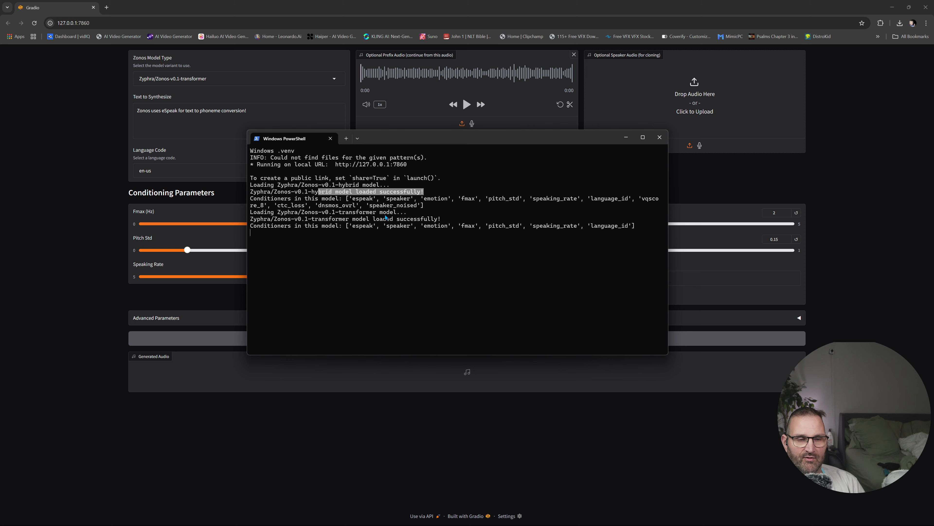
pyautogui.click(626, 137)
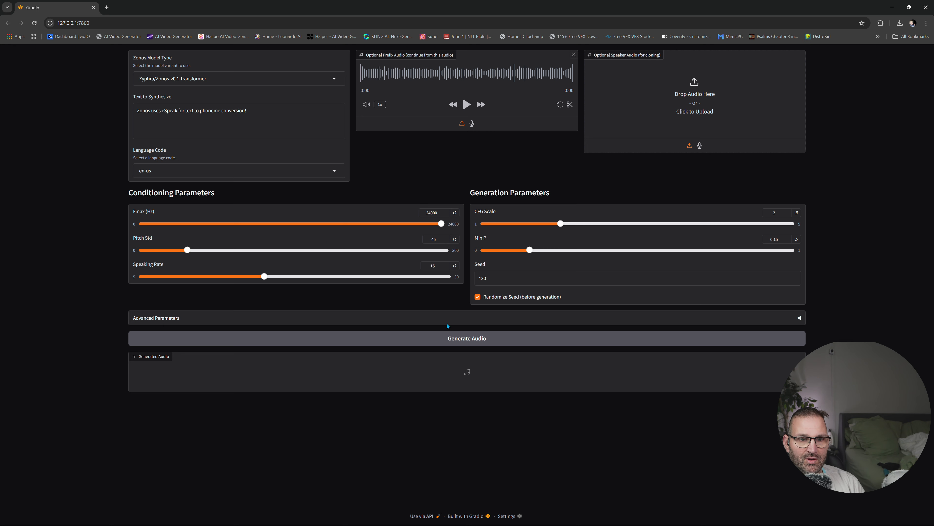
# Replace the text to synthesize with a channel welcome ending in "Thank you for watching, Please subscribe" and generate the audio
pyautogui.moveTo(248, 110); pyautogui.dragTo(120, 117)
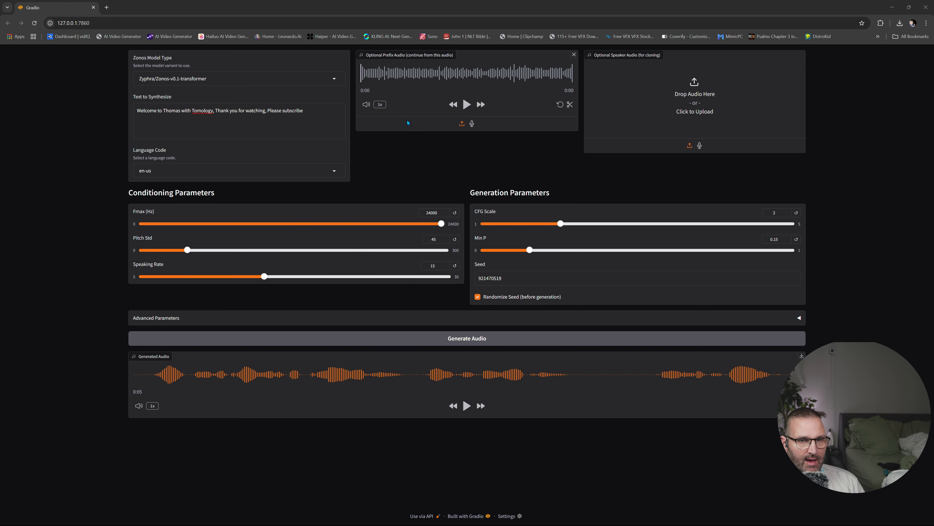
pyautogui.click(445, 340)
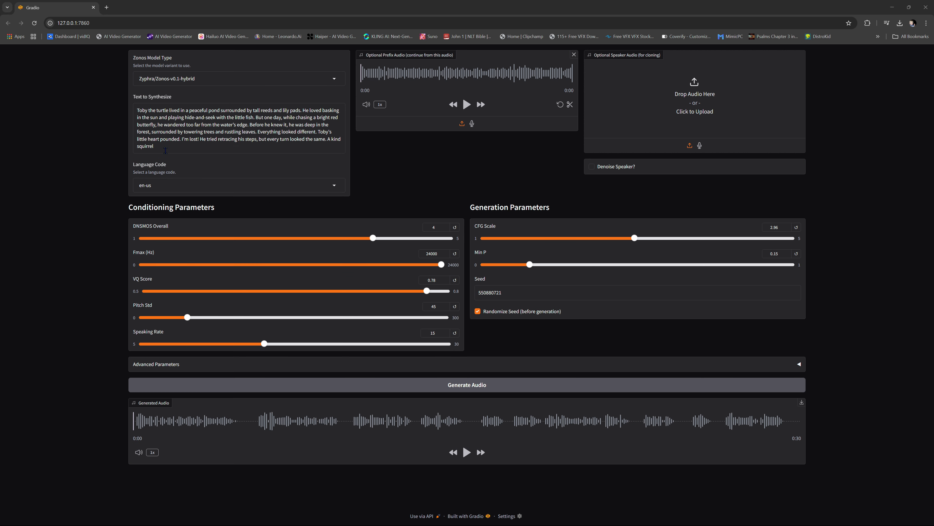
# View the available Zonos model variants and set the CFG Scale to 2.74
pyautogui.click(319, 80)
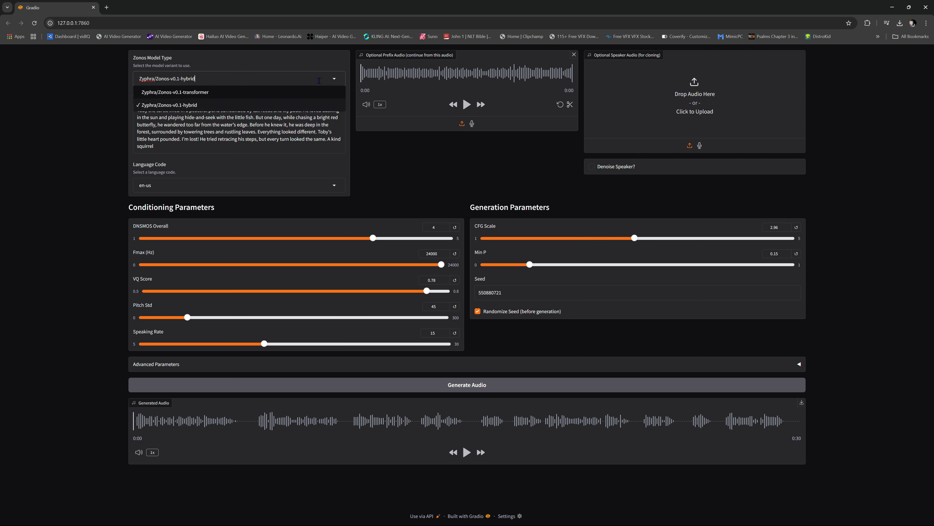
pyautogui.click(443, 160)
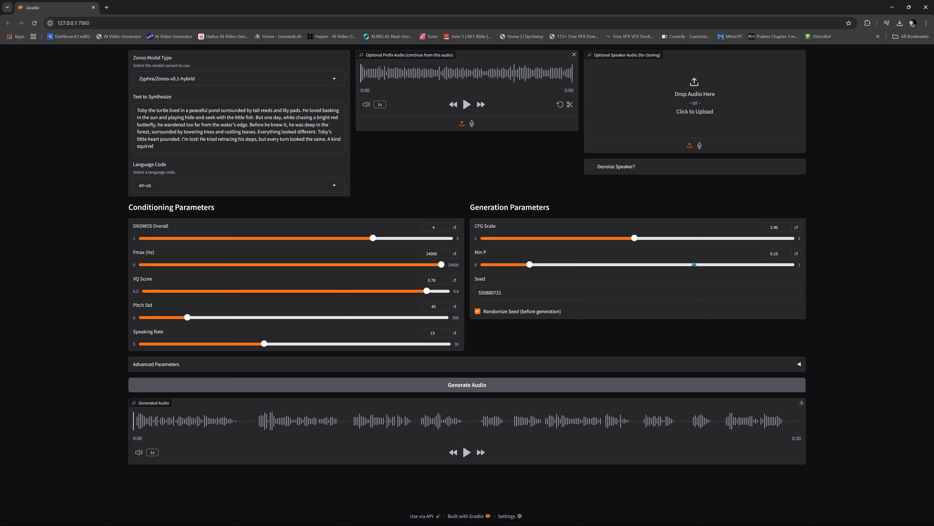
pyautogui.click(797, 227)
pyautogui.moveTo(567, 238); pyautogui.dragTo(618, 244)
# Play the generated audio of the Toby the turtle story and of the short channel welcome message
pyautogui.moveTo(180, 139)
pyautogui.mouseDown()
pyautogui.moveTo(200, 139)
pyautogui.moveTo(168, 138)
pyautogui.mouseUp()
pyautogui.click(467, 453)
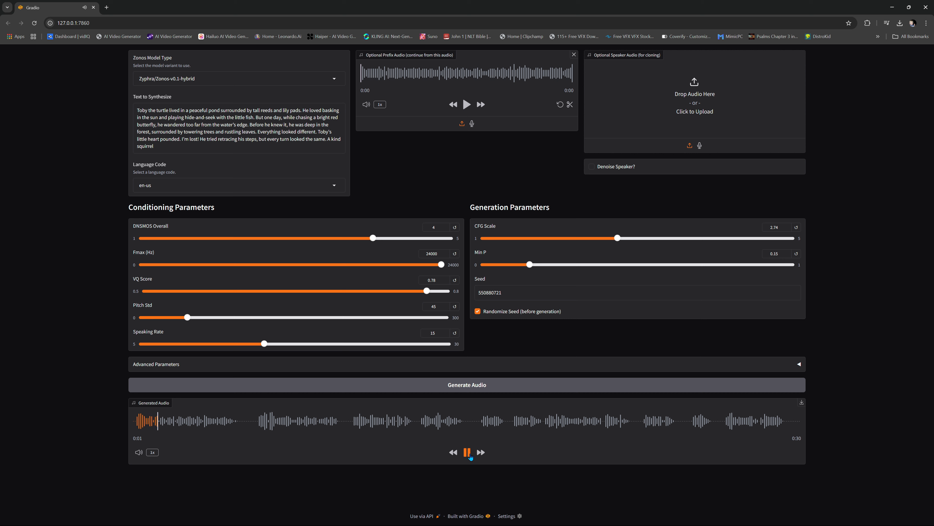
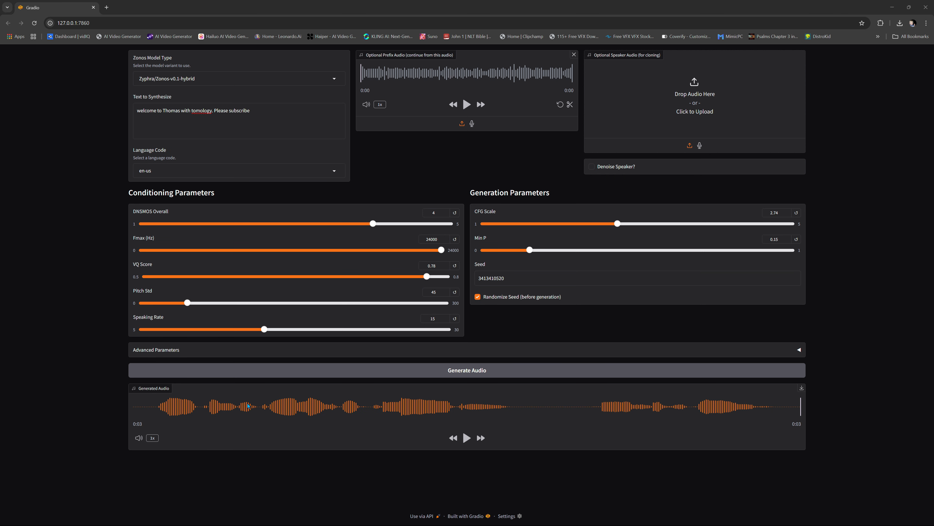
pyautogui.click(466, 440)
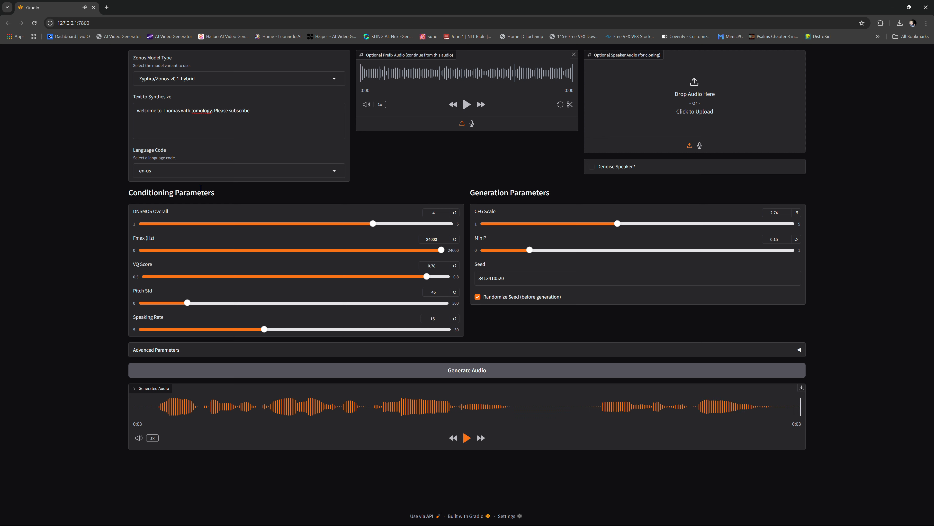
# Set the language code to en-gb-x-rp and generate the welcome message audio
pyautogui.click(201, 172)
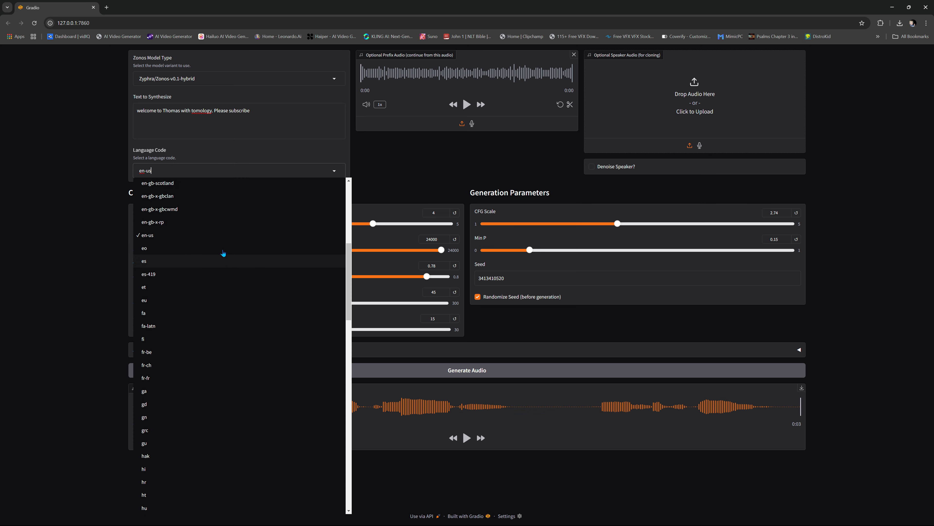
pyautogui.scroll(1, 223, 253)
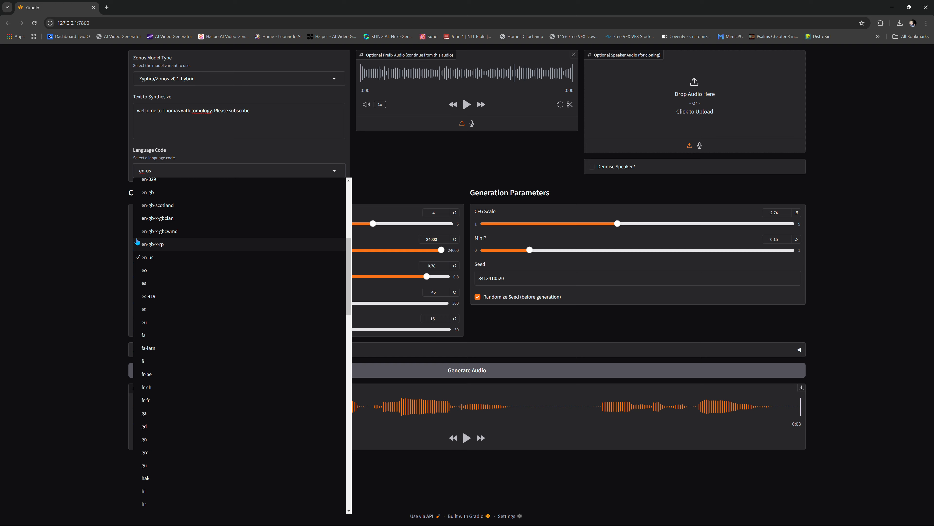
pyautogui.click(152, 244)
pyautogui.click(431, 376)
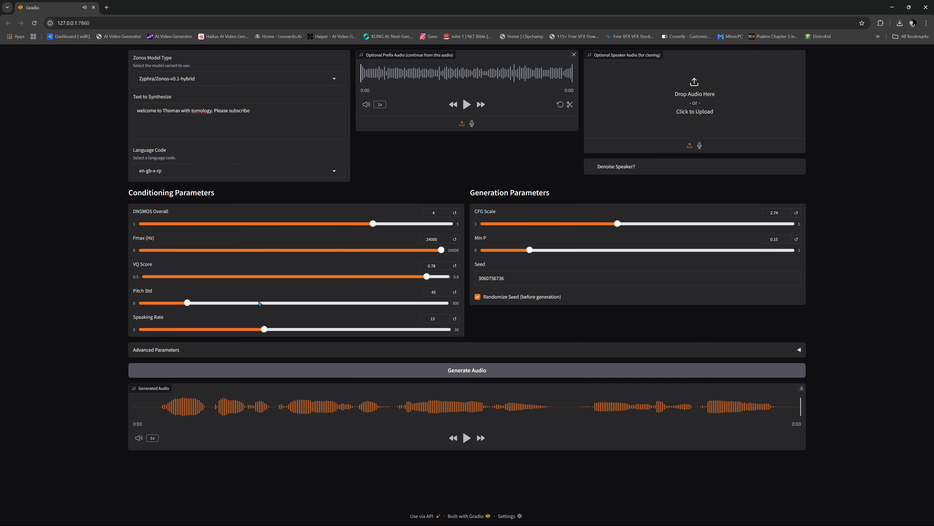
# Set the language code to en-gb-x-gbcwmd and generate the welcome message audio
pyautogui.click(277, 176)
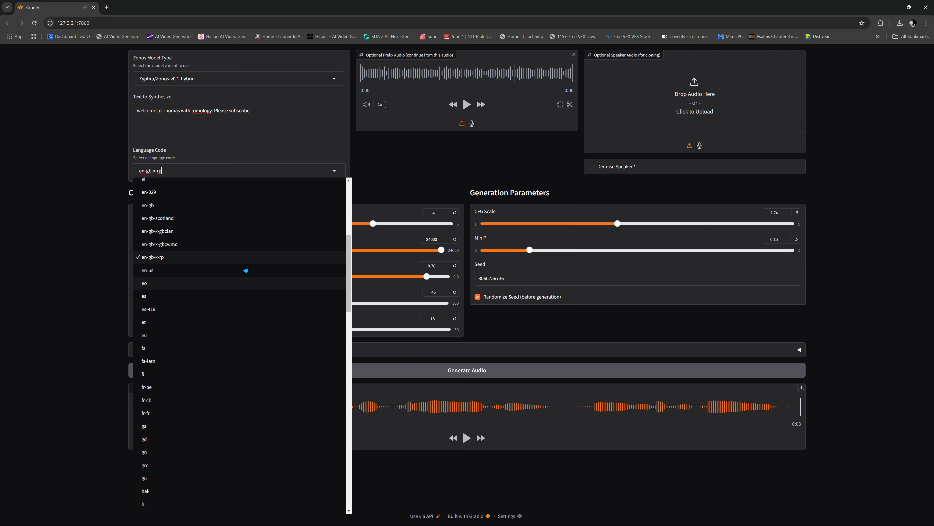
pyautogui.click(184, 245)
pyautogui.click(378, 373)
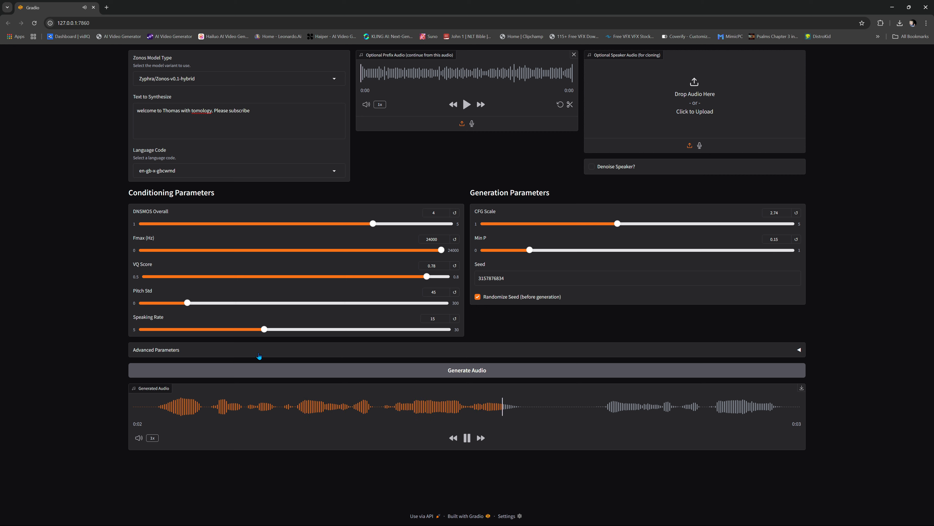
# Set the language code to en-gb-x-gbclan and generate the welcome message audio
pyautogui.click(322, 172)
pyautogui.scroll(2, 251, 298)
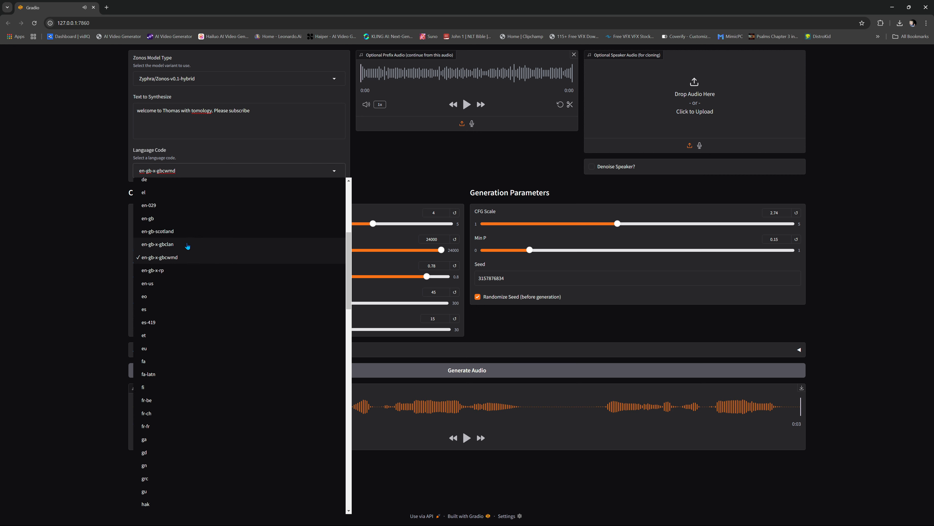
pyautogui.click(168, 244)
pyautogui.click(406, 373)
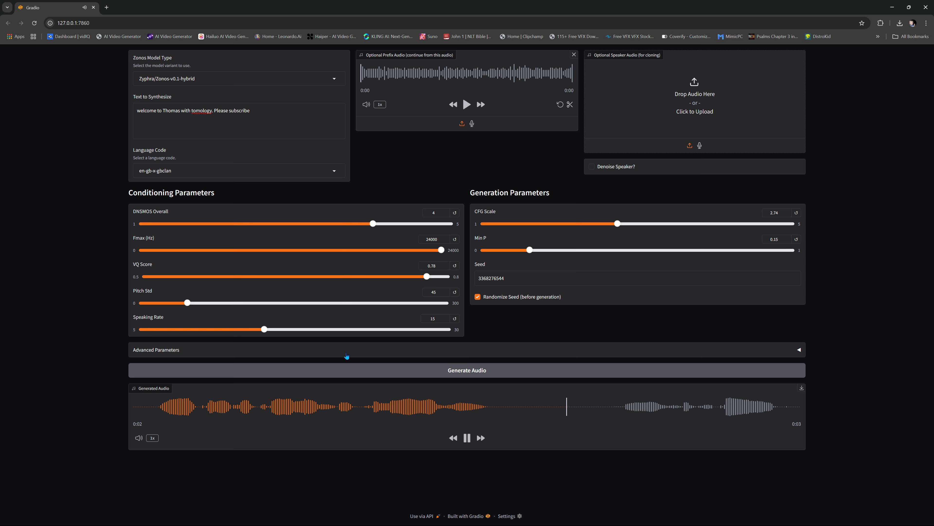
# Set the language code to en-gb-scotland and generate the welcome message audio
pyautogui.click(271, 168)
pyautogui.click(204, 284)
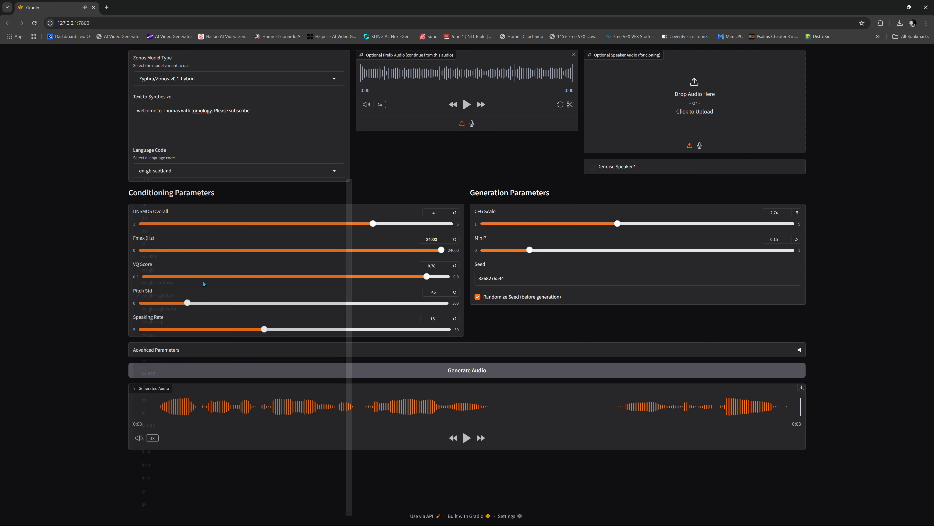
pyautogui.click(170, 370)
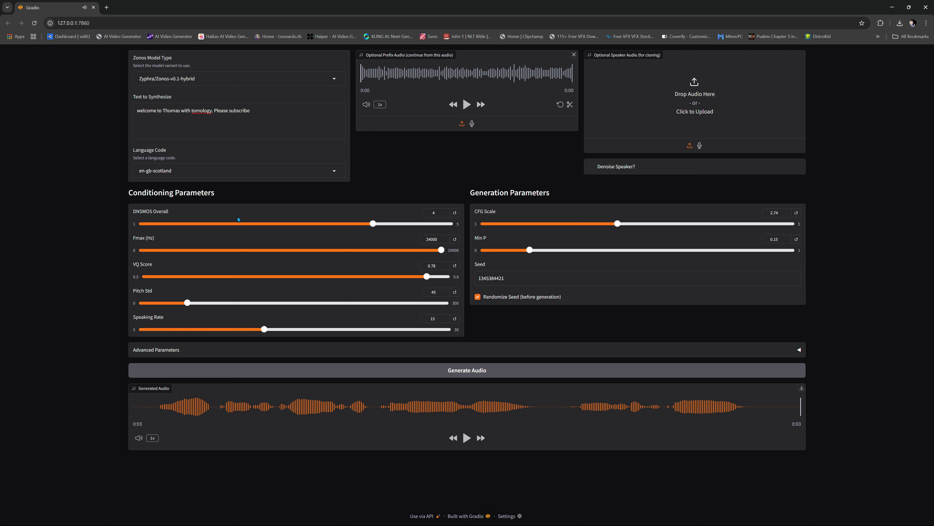
# Return the language code to en-us
pyautogui.click(246, 168)
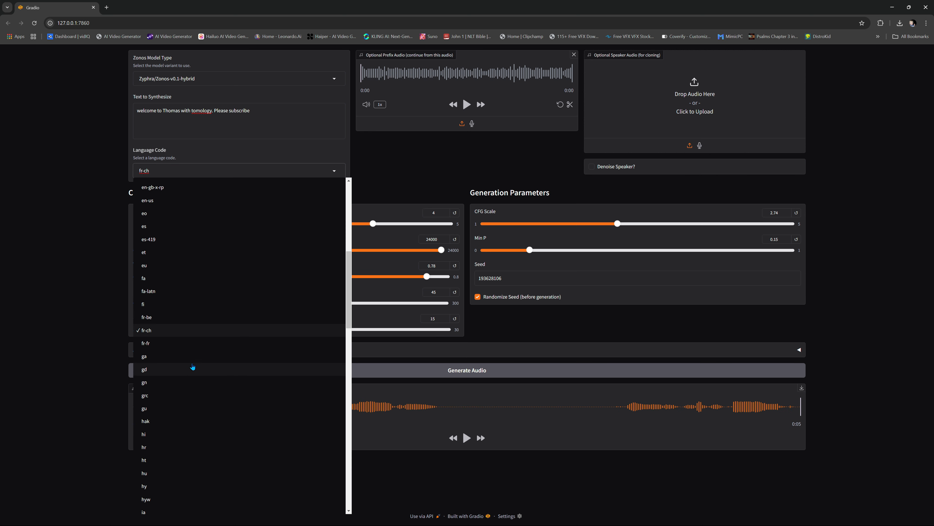
pyautogui.scroll(3, 196, 333)
pyautogui.click(147, 310)
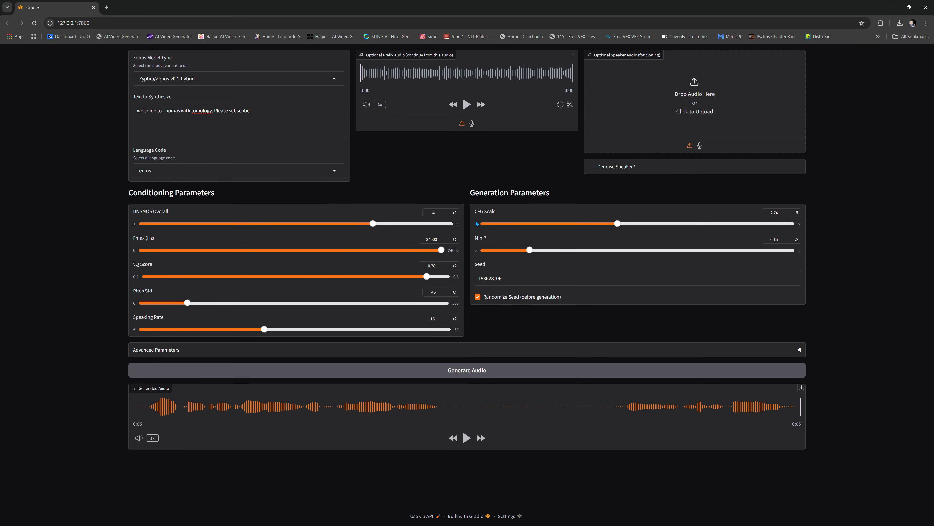
# Expand the advanced parameters, disable the emotion unconditional key, and set Happiness and Anger to 0 and Surprise to 1
pyautogui.click(315, 355)
pyautogui.scroll(-3, 459, 404)
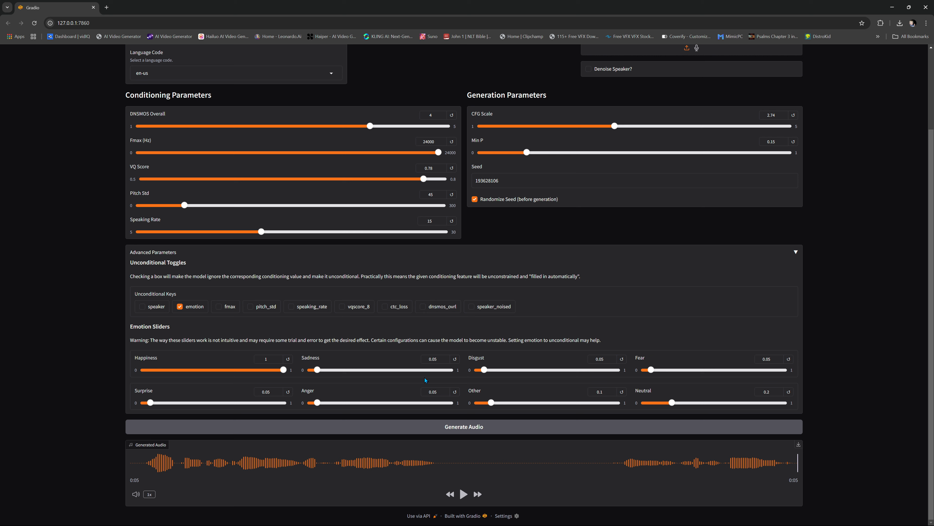
pyautogui.moveTo(288, 370); pyautogui.dragTo(142, 370)
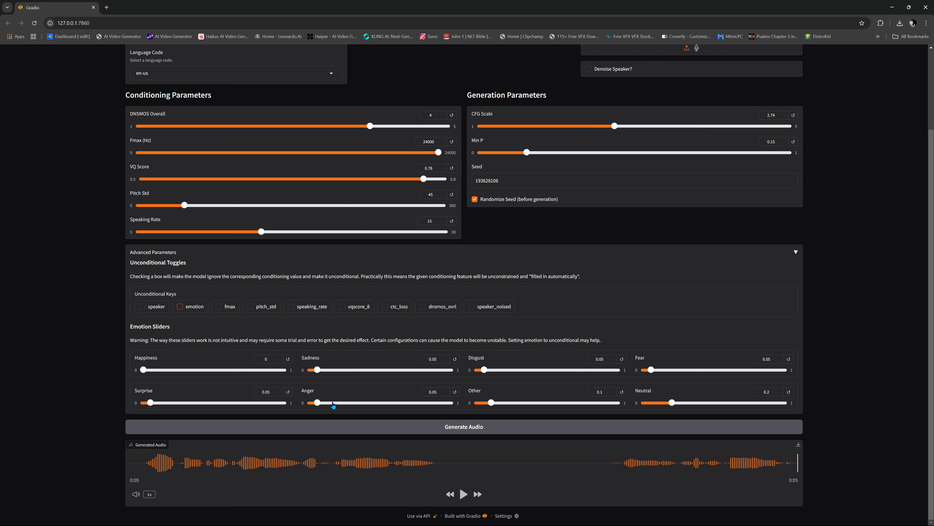
pyautogui.moveTo(154, 404); pyautogui.dragTo(287, 403)
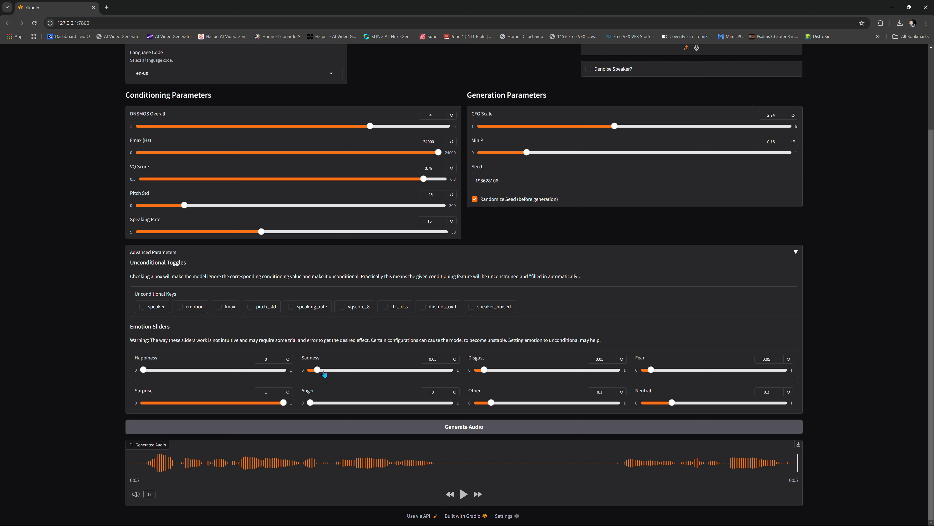
# Set the Sadness, Fear, Neutral, Disgust and Other emotions to 0 and generate the audio
pyautogui.moveTo(325, 374); pyautogui.dragTo(304, 371)
pyautogui.moveTo(650, 370); pyautogui.dragTo(625, 376)
pyautogui.moveTo(673, 406); pyautogui.dragTo(642, 405)
pyautogui.moveTo(484, 370); pyautogui.dragTo(475, 371)
pyautogui.moveTo(491, 403); pyautogui.dragTo(476, 403)
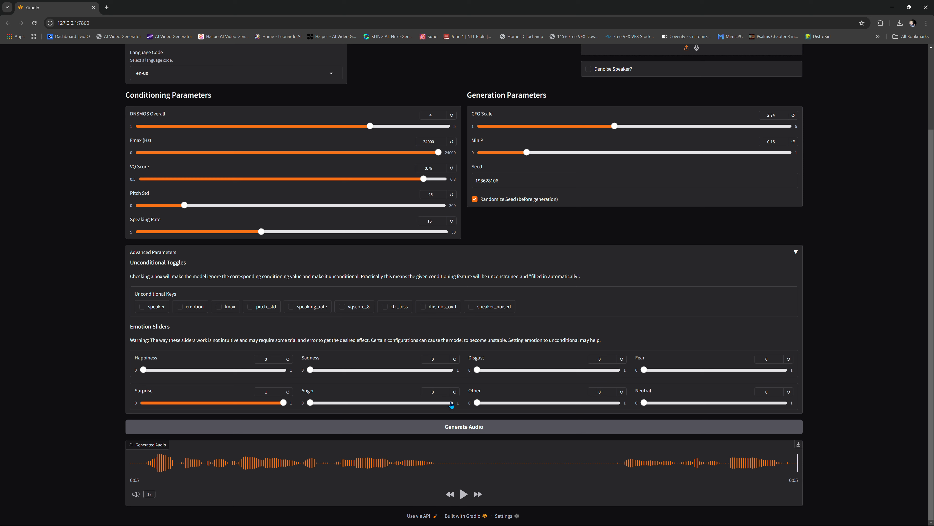
pyautogui.click(482, 426)
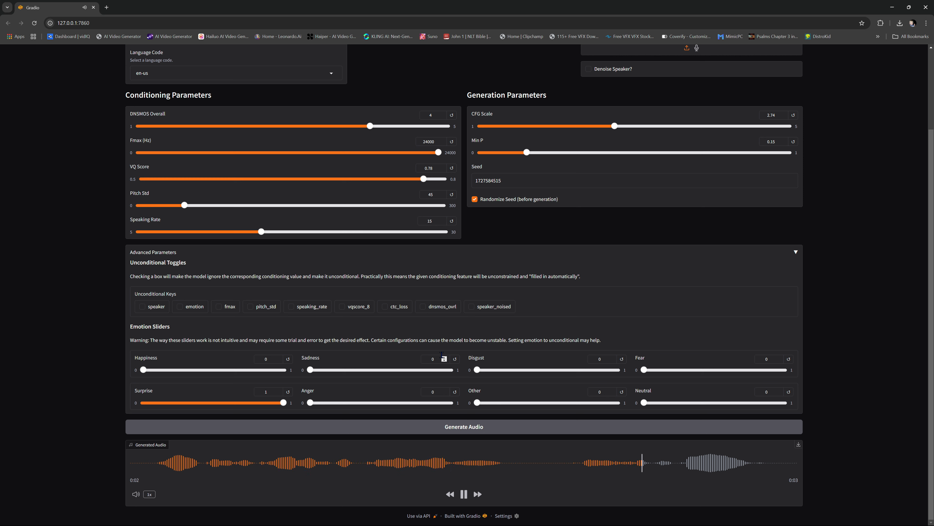
# Set the Surprise emotion to 0 and Anger to 1, and generate the audio
pyautogui.moveTo(283, 403); pyautogui.dragTo(143, 403)
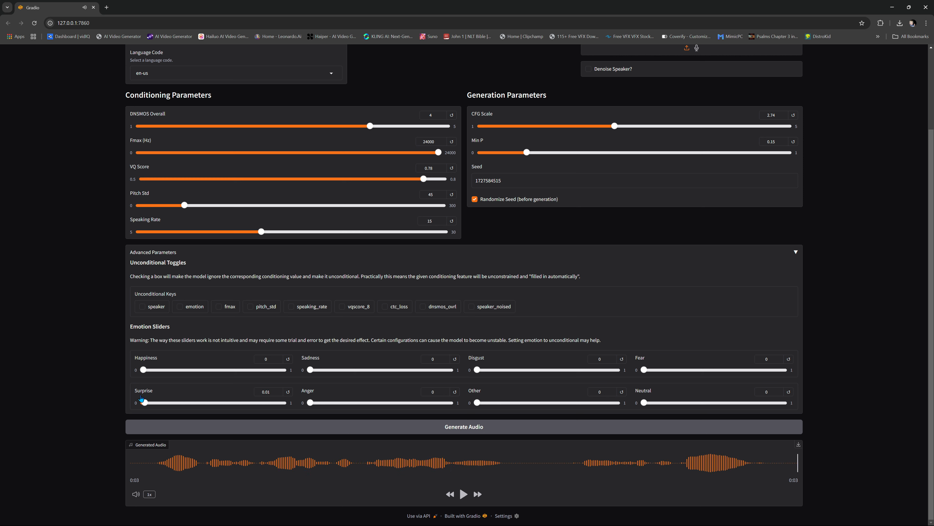
pyautogui.moveTo(310, 402); pyautogui.dragTo(450, 402)
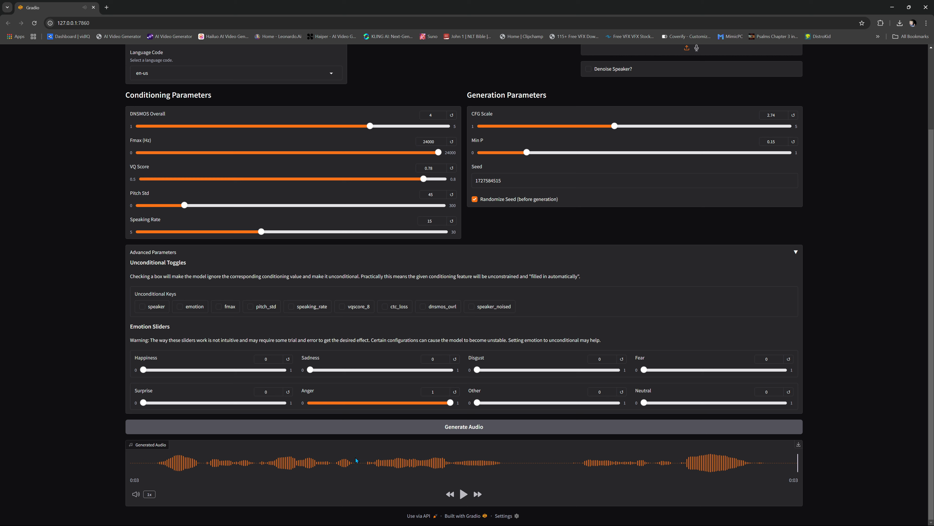
pyautogui.click(453, 426)
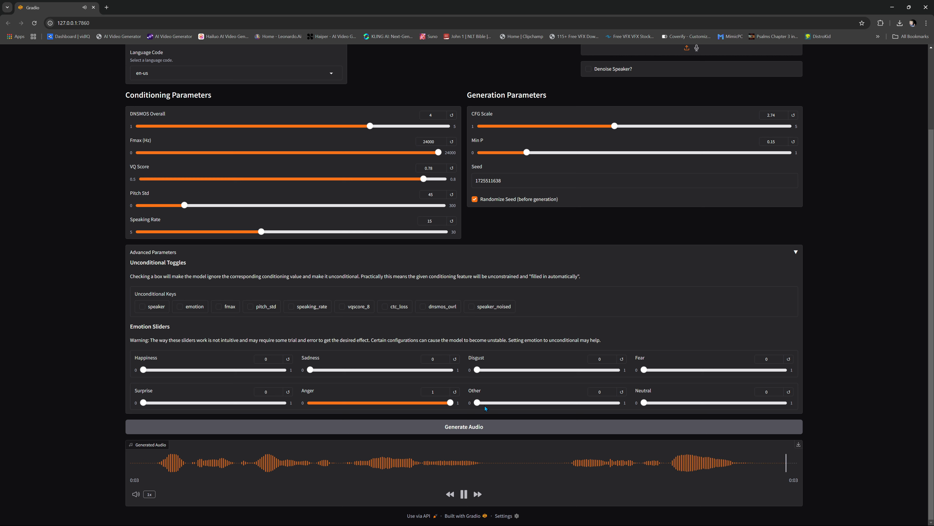
# Set the Anger emotion to 0 and Sadness to 1, and generate the audio
pyautogui.moveTo(449, 403); pyautogui.dragTo(452, 371)
pyautogui.click(476, 428)
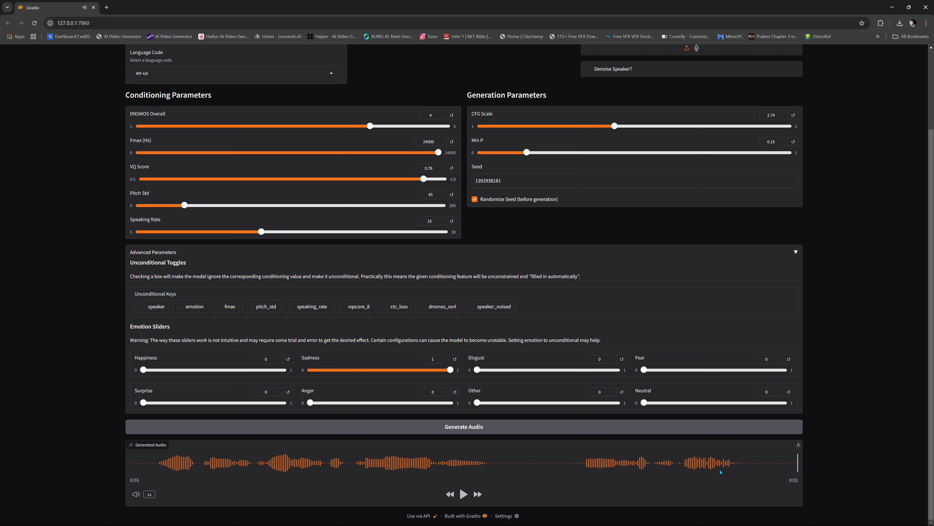
# Set the Sadness, Anger and Fear emotions to 1 and play the audio generated with that combination
pyautogui.moveTo(432, 373); pyautogui.dragTo(293, 369)
pyautogui.click(463, 494)
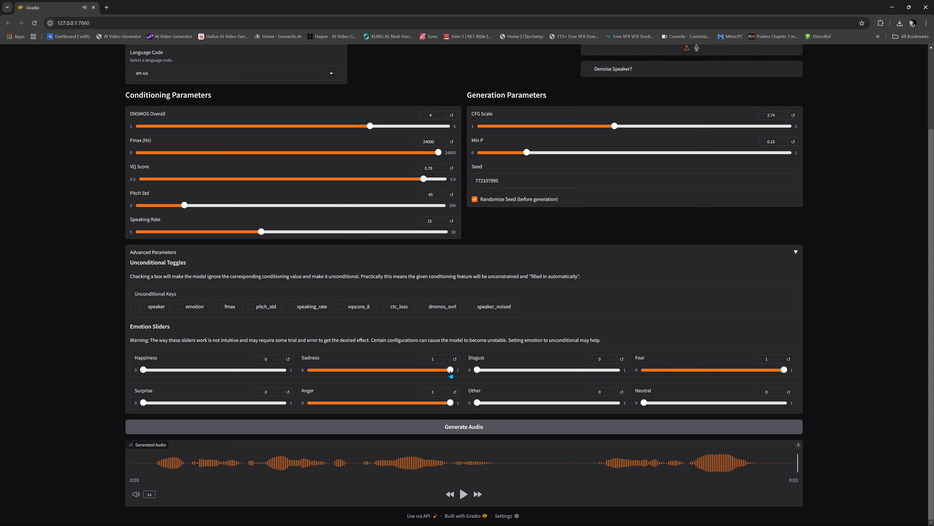
# Reset the Sadness, Anger, Fear, Happiness, Surprise, Other and Disgust emotions to their default values
pyautogui.click(455, 359)
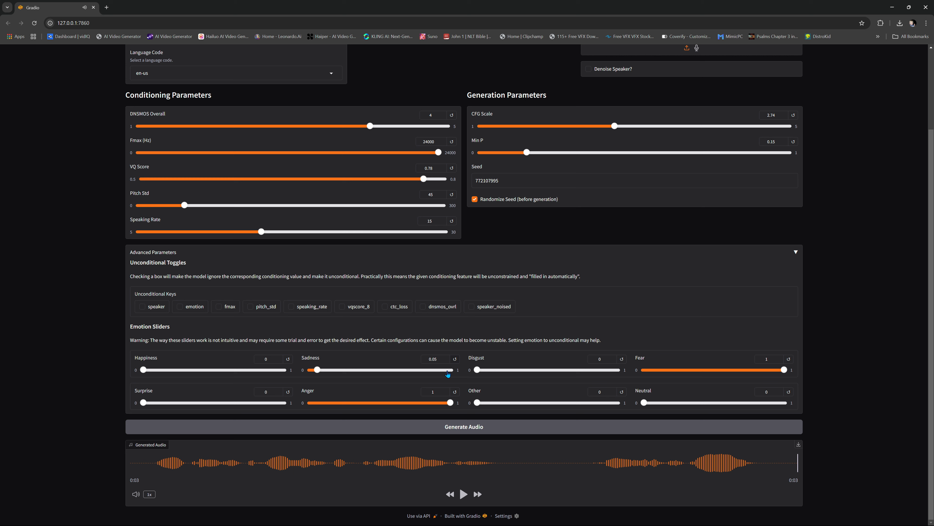
pyautogui.click(455, 391)
pyautogui.click(789, 359)
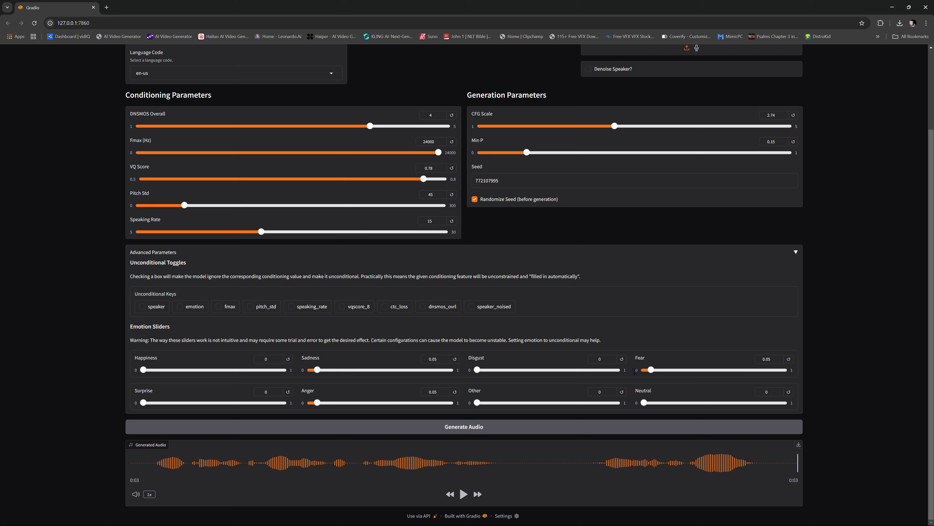
pyautogui.click(288, 360)
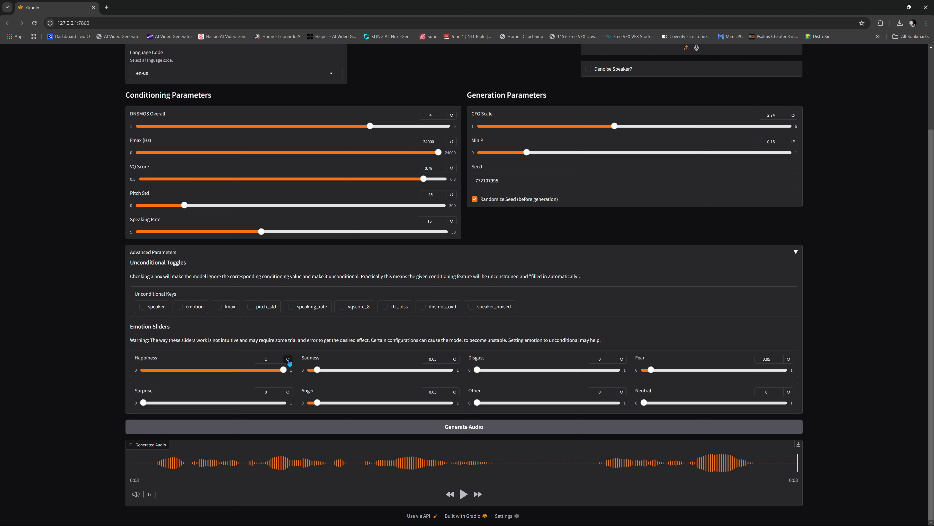
pyautogui.click(288, 393)
pyautogui.click(621, 392)
pyautogui.click(622, 359)
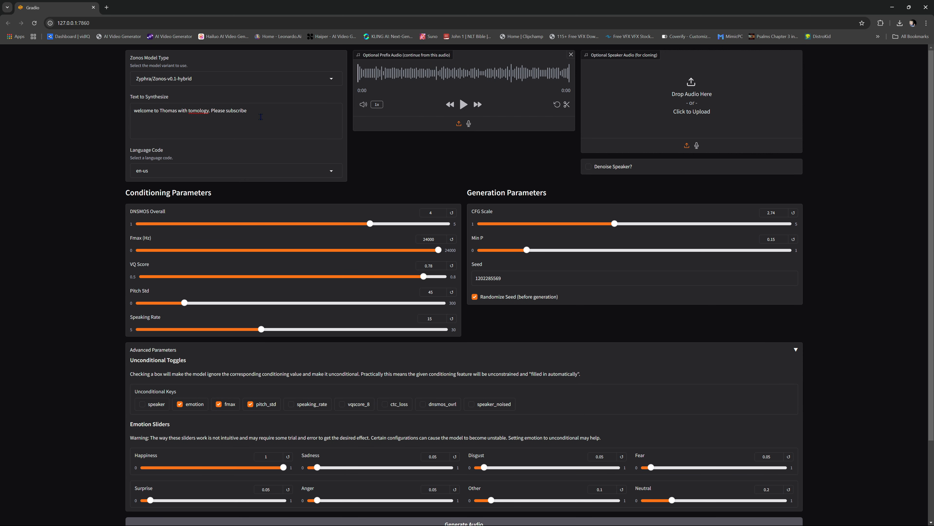
# Replace the text to synthesize with the pasted story about Toby the turtle and generate the audio
pyautogui.moveTo(251, 111); pyautogui.dragTo(131, 111)
pyautogui.rightClick(162, 112)
pyautogui.click(184, 168)
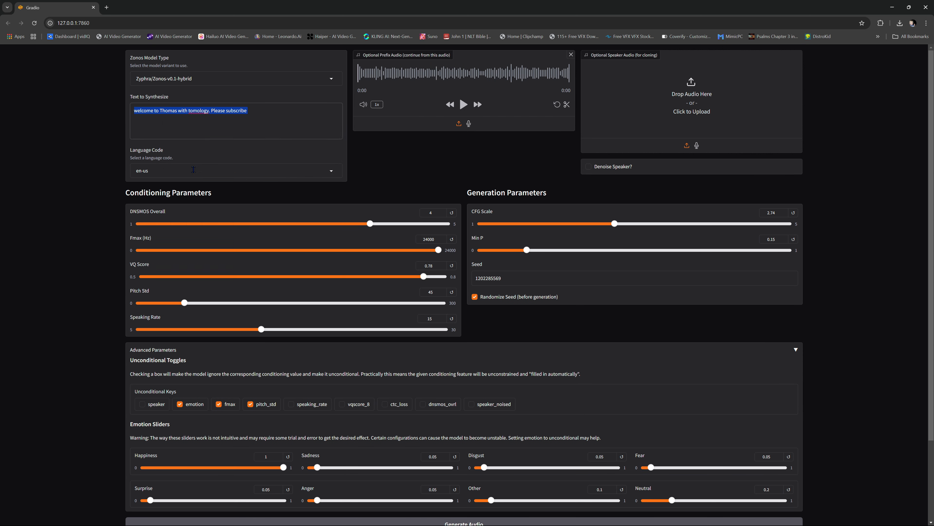
pyautogui.scroll(-4, 320, 308)
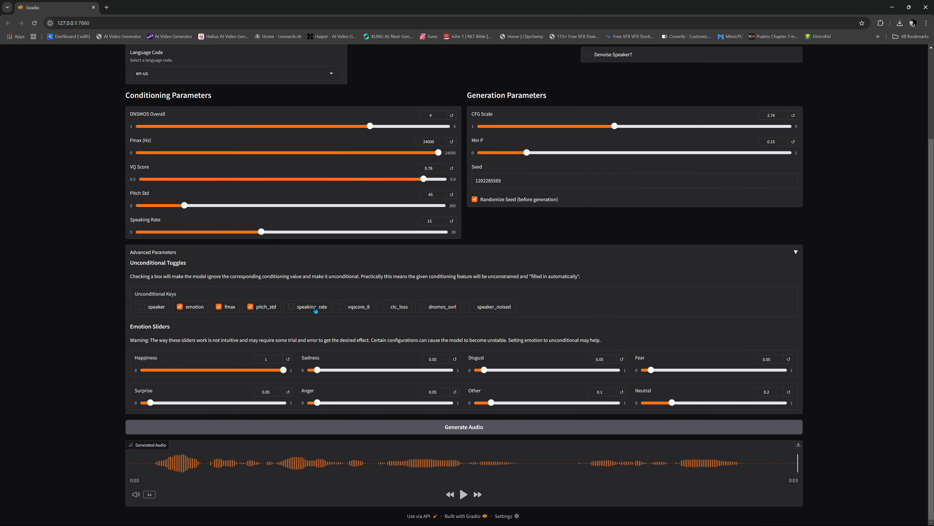
pyautogui.scroll(4, 309, 308)
pyautogui.scroll(-4, 305, 308)
pyautogui.click(375, 428)
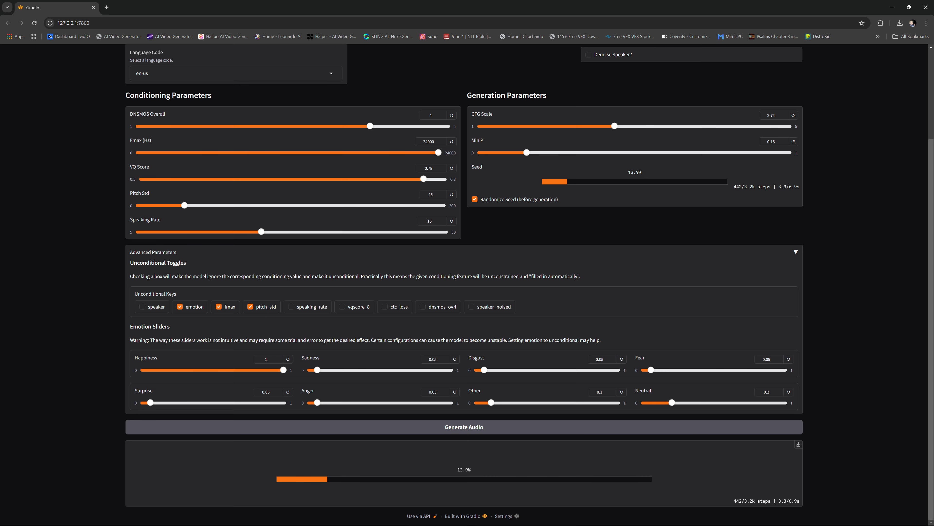
# Check the generation progress in the Windows PowerShell window, and pause the generated audio during playback
pyautogui.moveTo(0, 154); pyautogui.dragTo(470, 191)
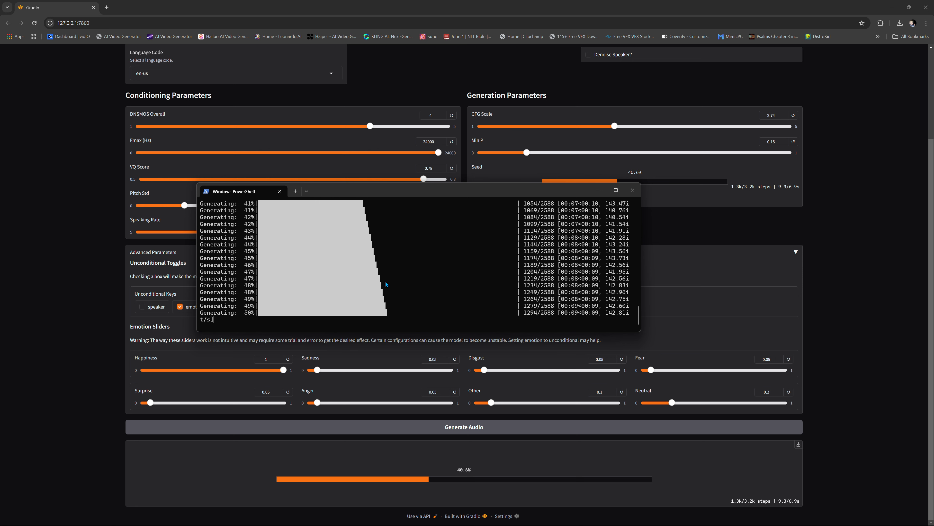
pyautogui.moveTo(403, 190); pyautogui.dragTo(0, 191)
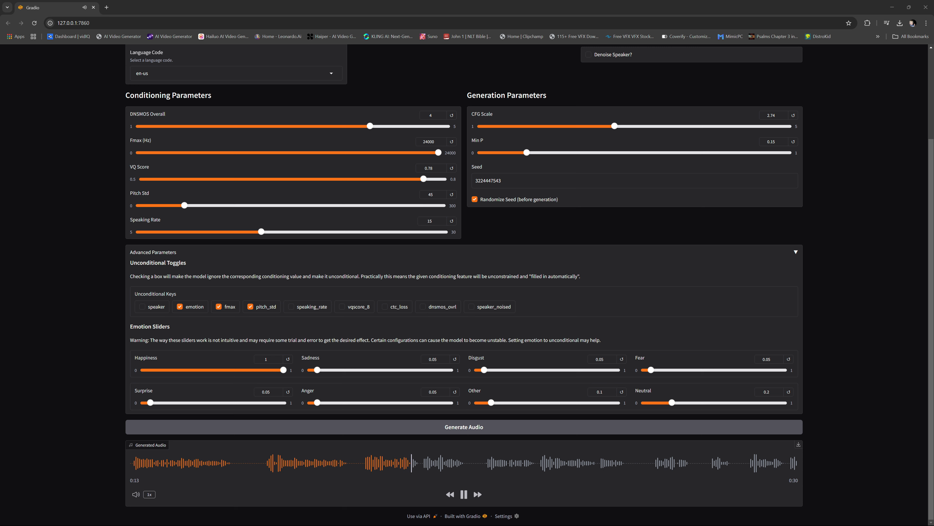
pyautogui.click(465, 495)
# Play the first seconds of the speaker audio recording used for cloning and pause it
pyautogui.scroll(3, 664, 328)
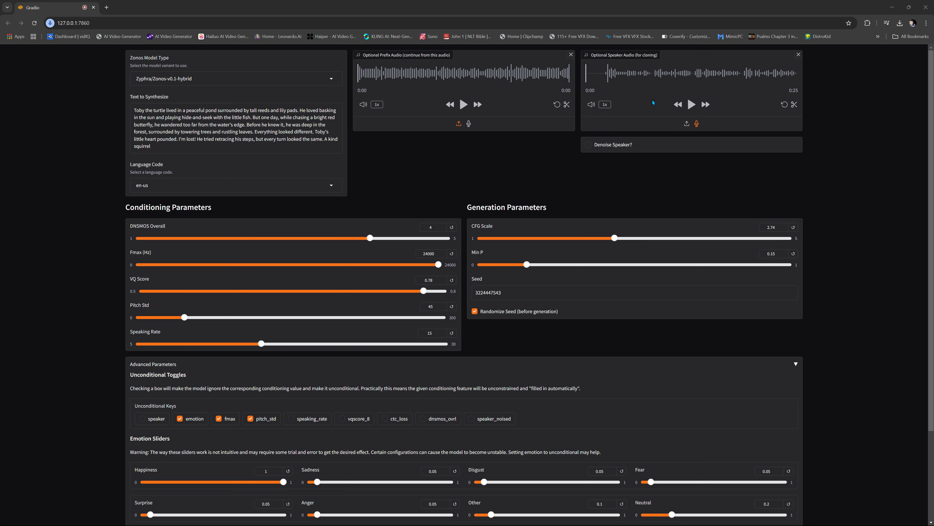
pyautogui.click(692, 104)
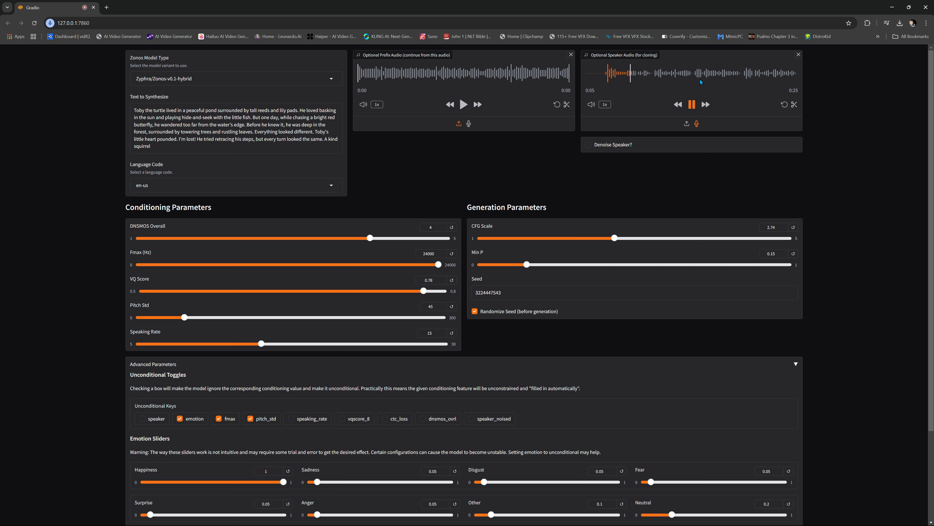
pyautogui.click(692, 105)
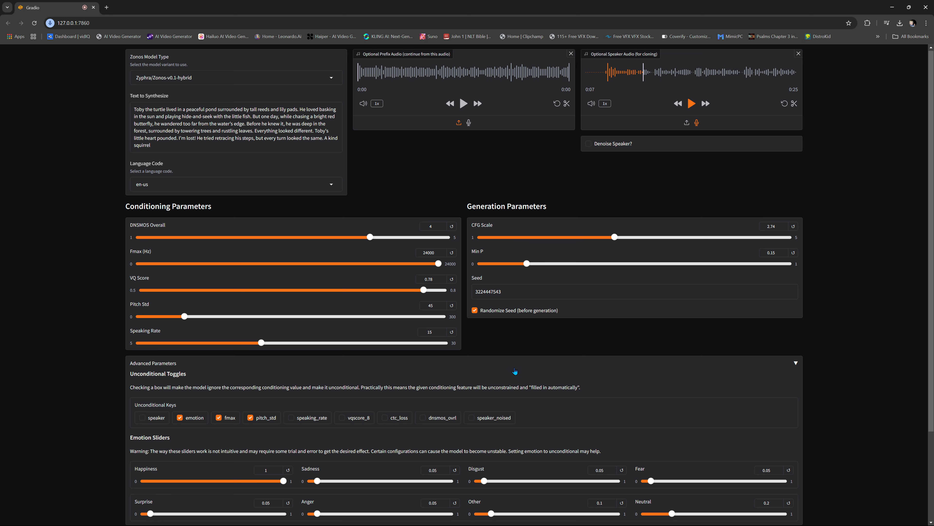
# Disable the pitch_std and fmax unconditional keys, generate the story audio again, and pause it during playback
pyautogui.scroll(-1, 507, 369)
pyautogui.click(251, 382)
pyautogui.click(220, 385)
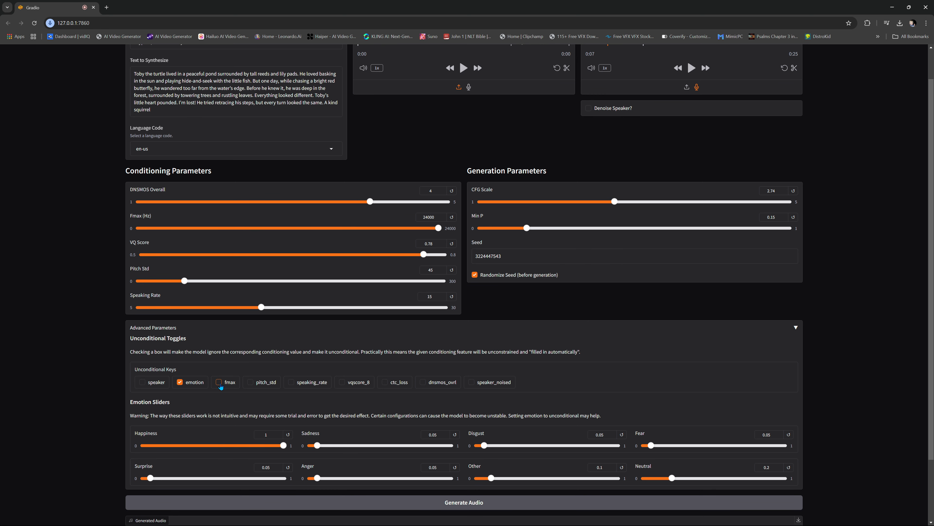
pyautogui.scroll(-2, 473, 370)
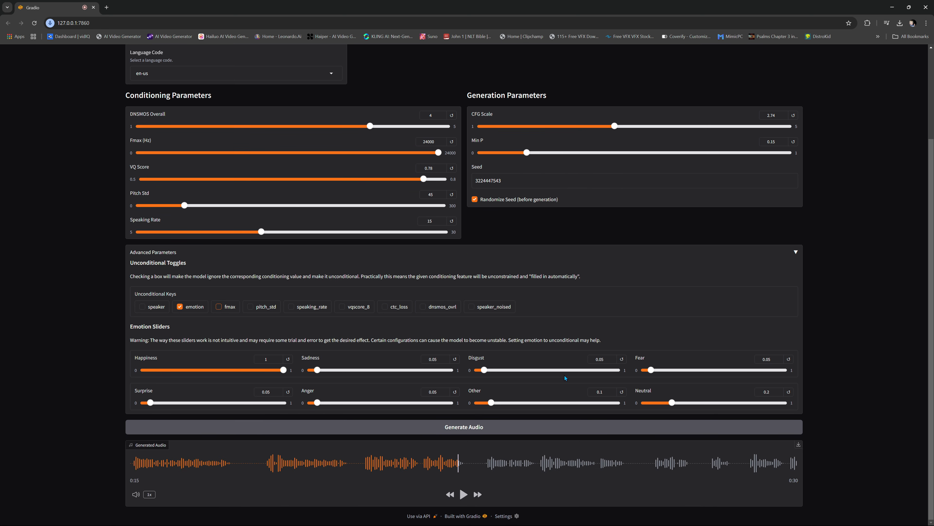
pyautogui.click(470, 428)
pyautogui.scroll(3, 558, 335)
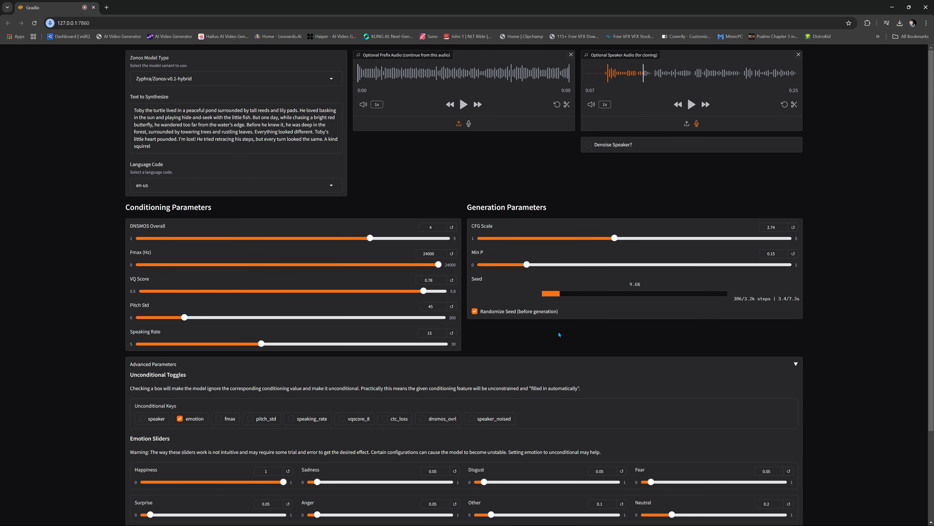
pyautogui.scroll(-3, 607, 322)
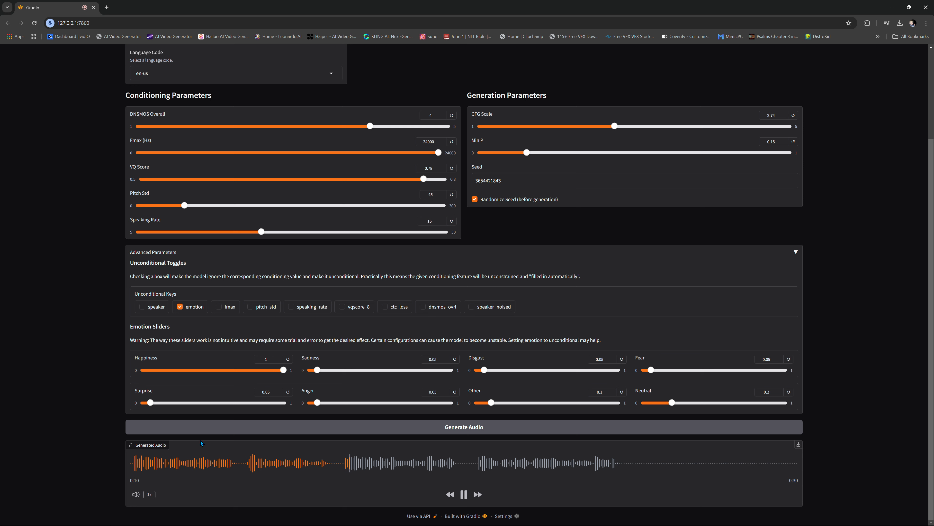
pyautogui.click(465, 495)
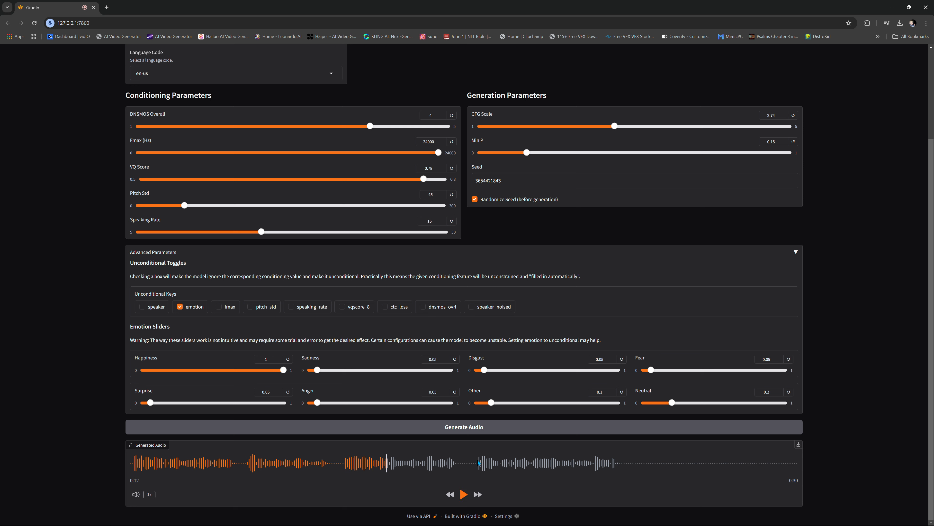
# Disable the emotion unconditional key, collapse the advanced parameters, and generate the story audio
pyautogui.click(180, 308)
pyautogui.click(796, 254)
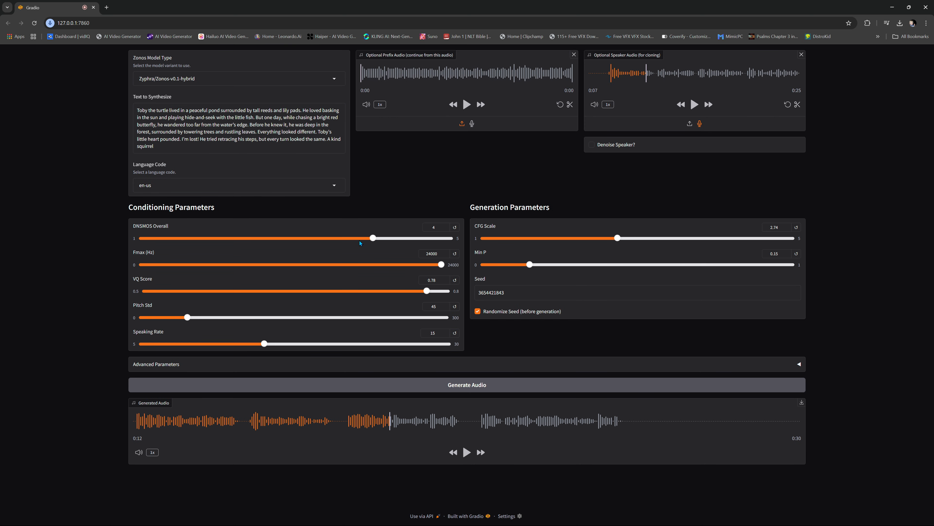
pyautogui.click(486, 389)
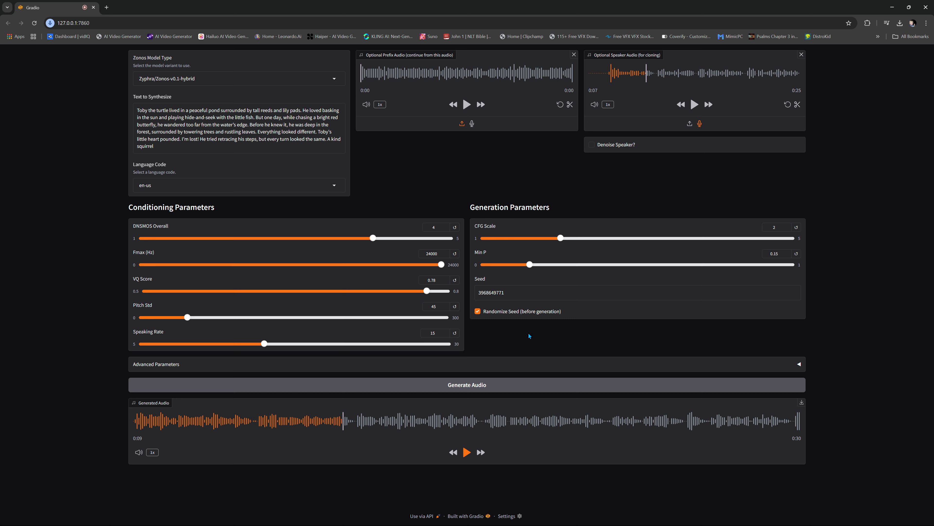
# Download the generated audio and select the audio (2) file in the Downloads folder in File Explorer
pyautogui.click(802, 402)
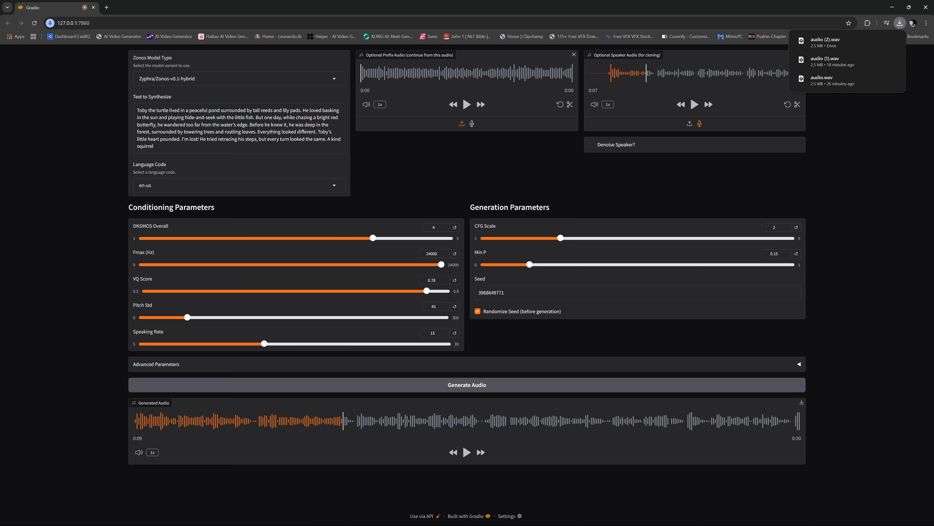
pyautogui.click(44, 520)
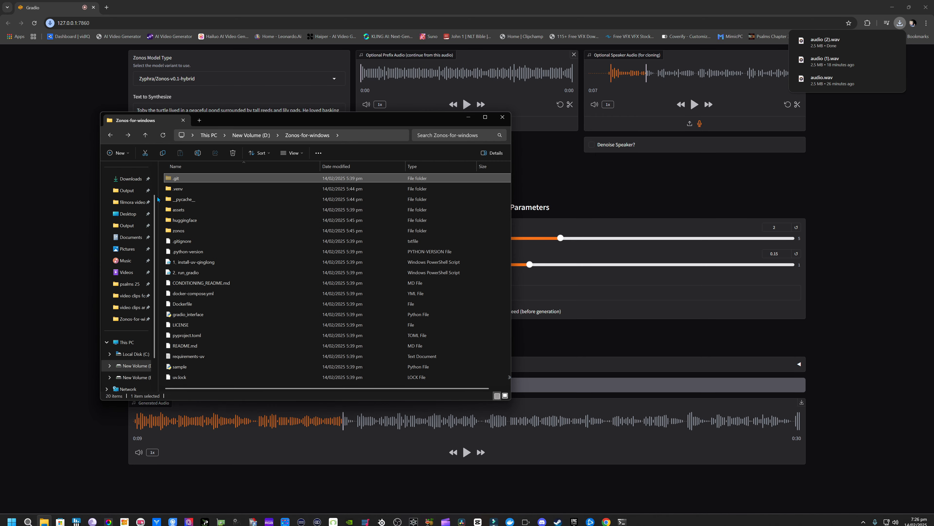
pyautogui.click(131, 178)
pyautogui.click(186, 203)
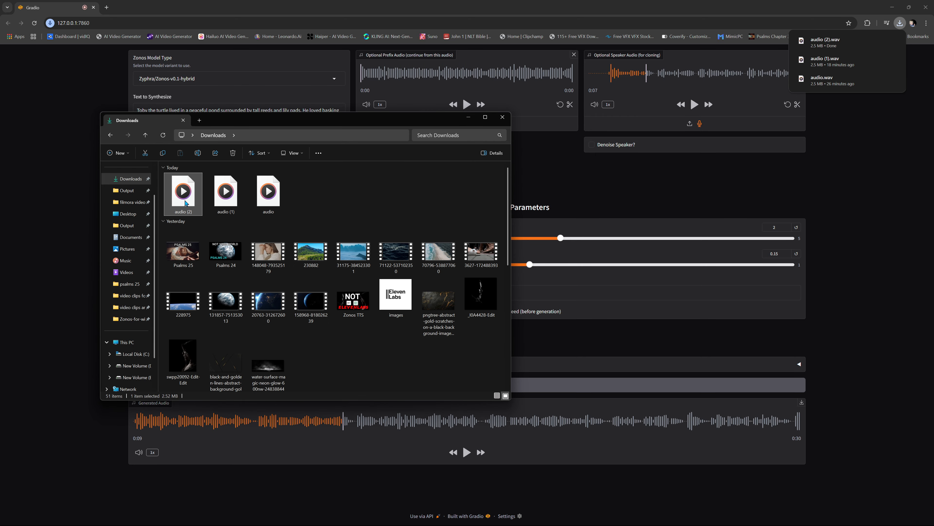
# Play the downloaded audio (2) file in Media Player, close it, and open audio (1) for playback
pyautogui.doubleClick(186, 202)
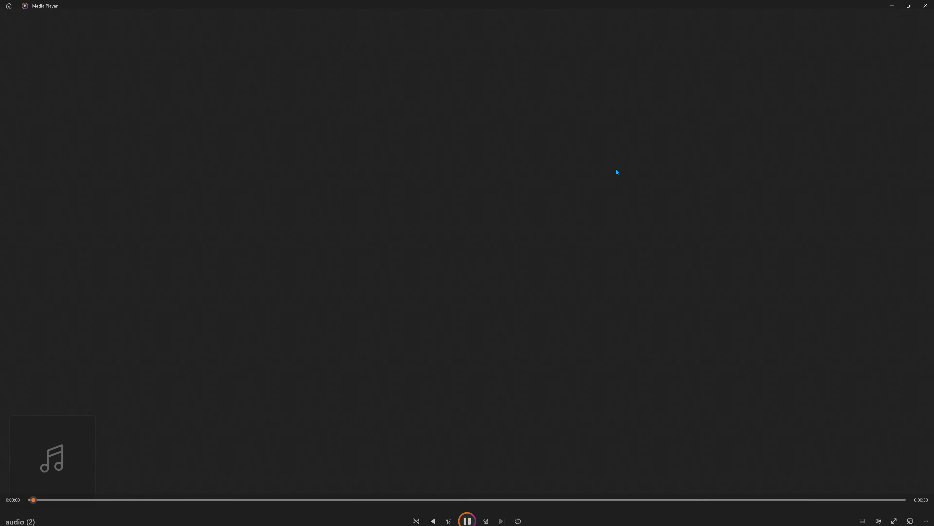
pyautogui.click(925, 5)
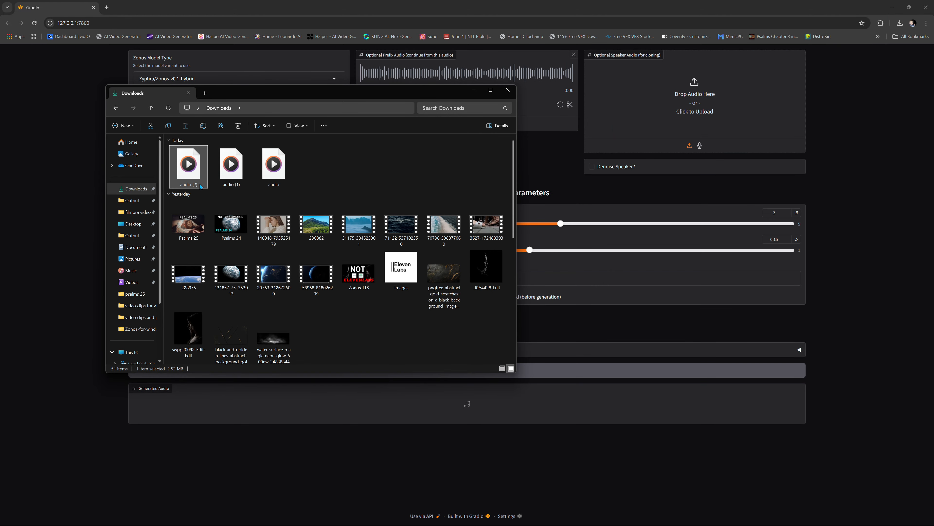
pyautogui.doubleClick(237, 181)
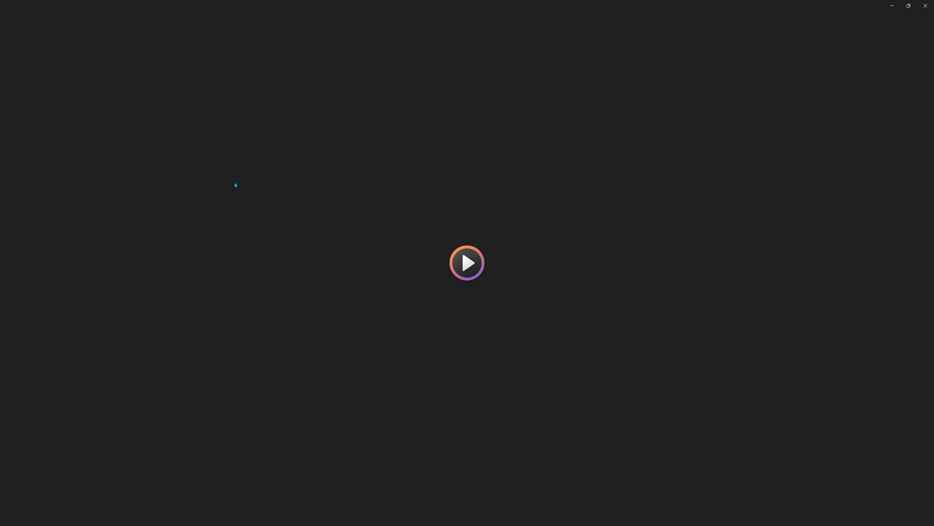